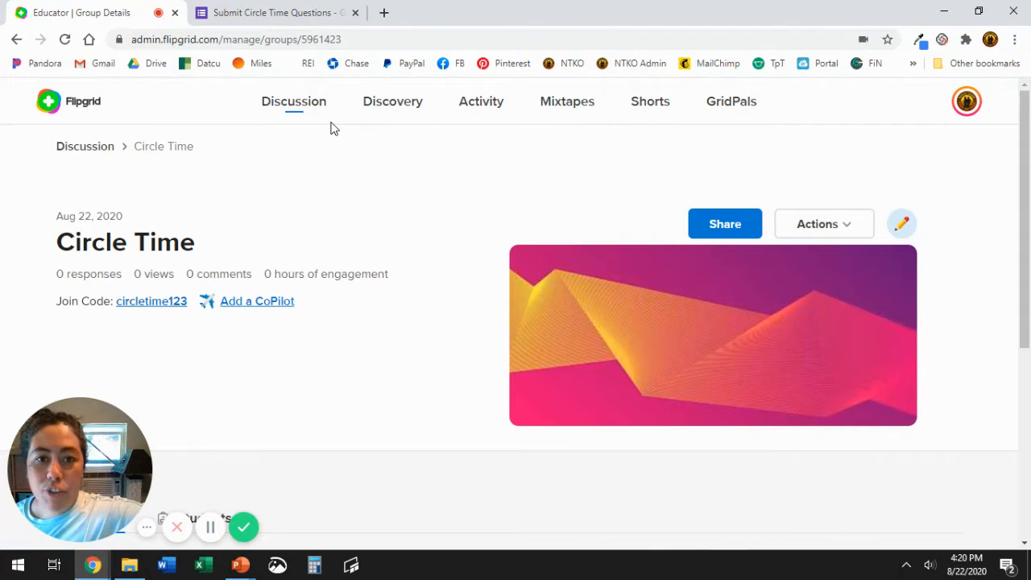
# - Open the Circle Time group's settings for editing from the list of discussion groups
pyautogui.click(290, 110)
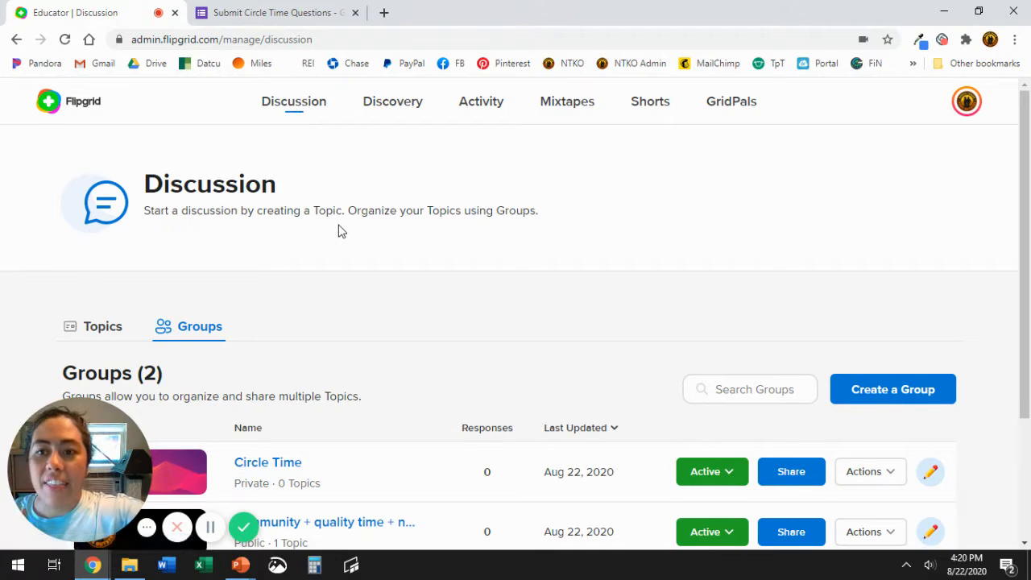
pyautogui.scroll(-1, 338, 232)
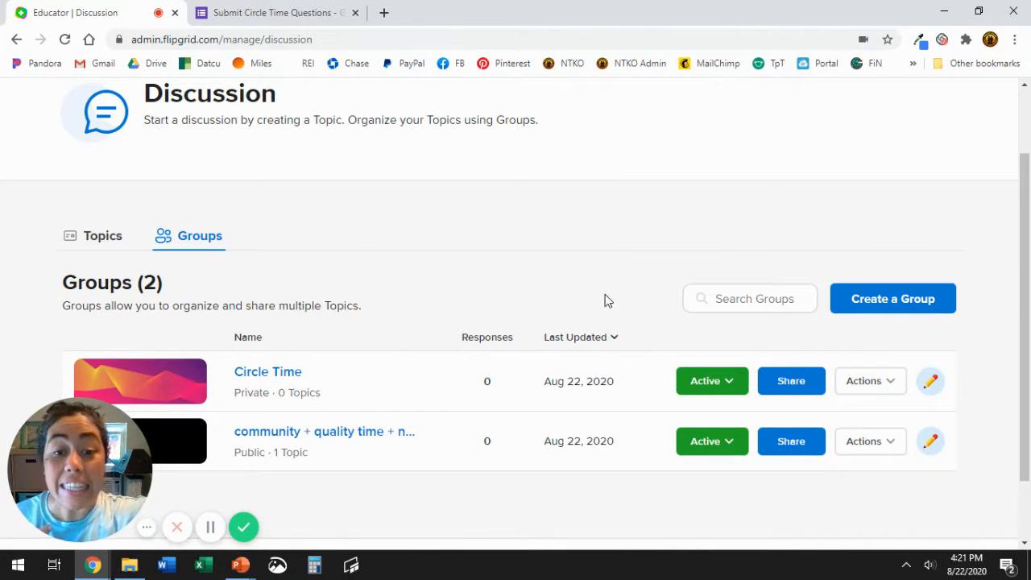
pyautogui.click(928, 382)
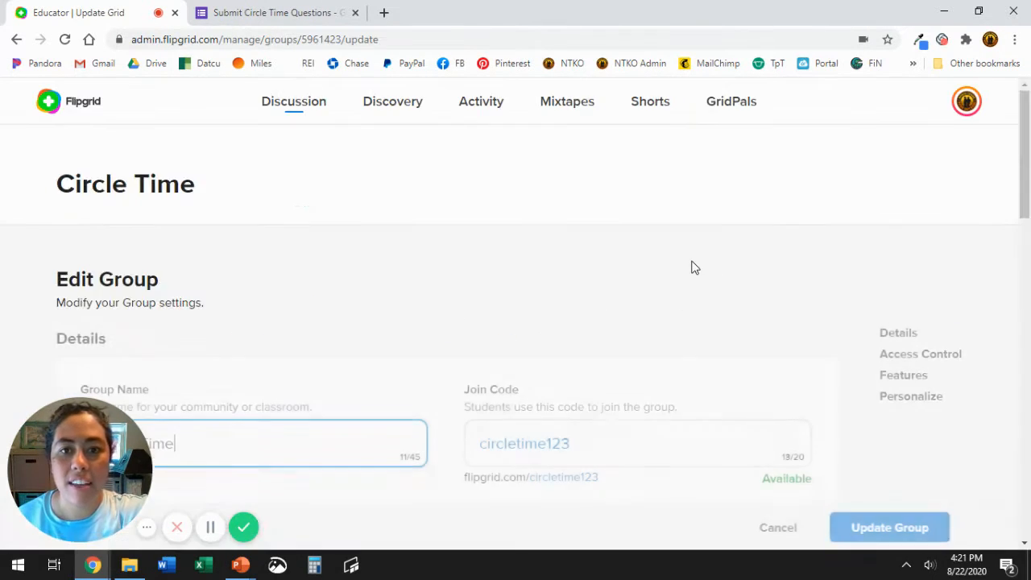
# - Check the group's access control by viewing the Student Username option, and switch back to Student Email
pyautogui.scroll(-4, 511, 299)
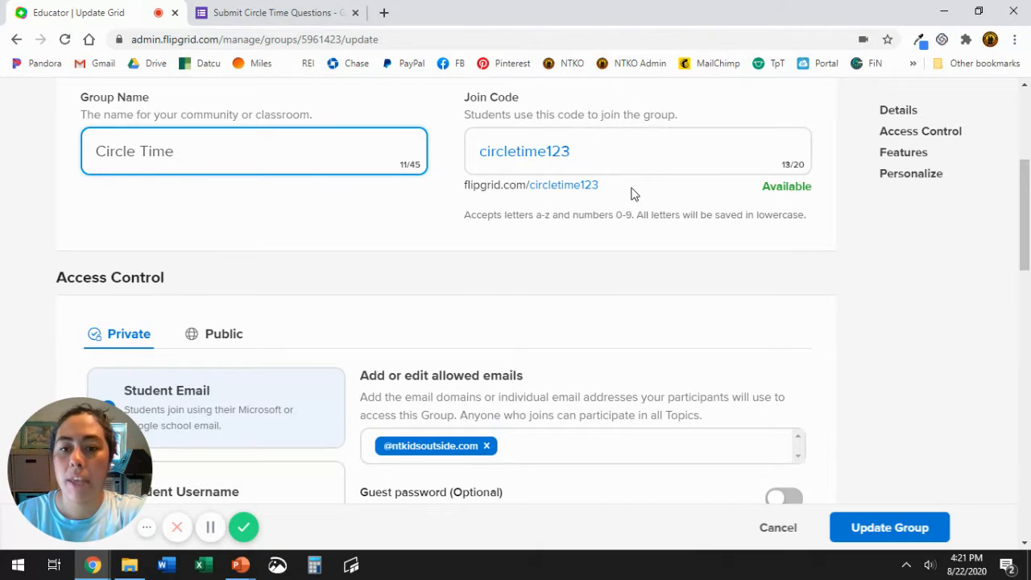
pyautogui.scroll(-2, 467, 285)
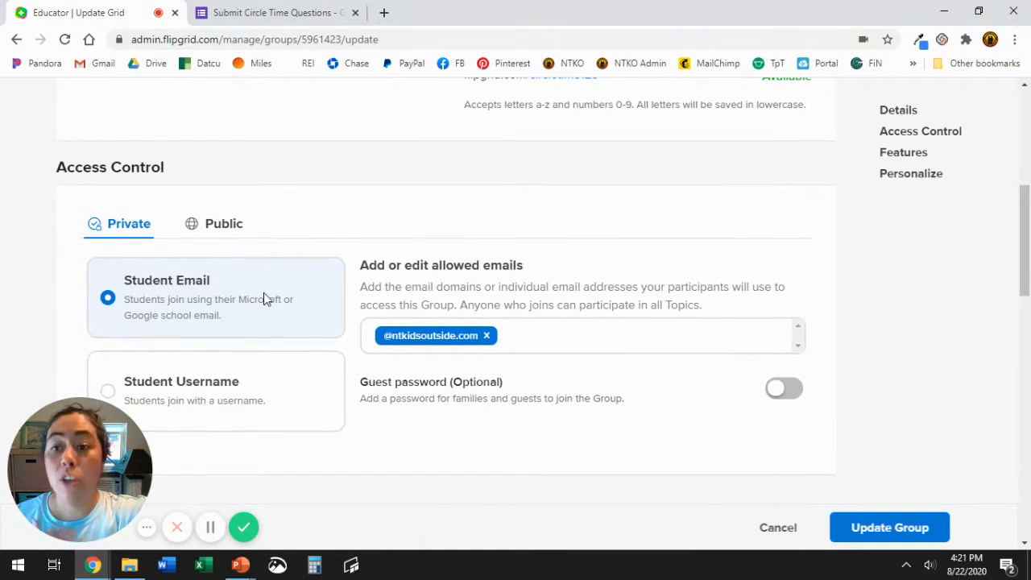
pyautogui.scroll(-1, 264, 294)
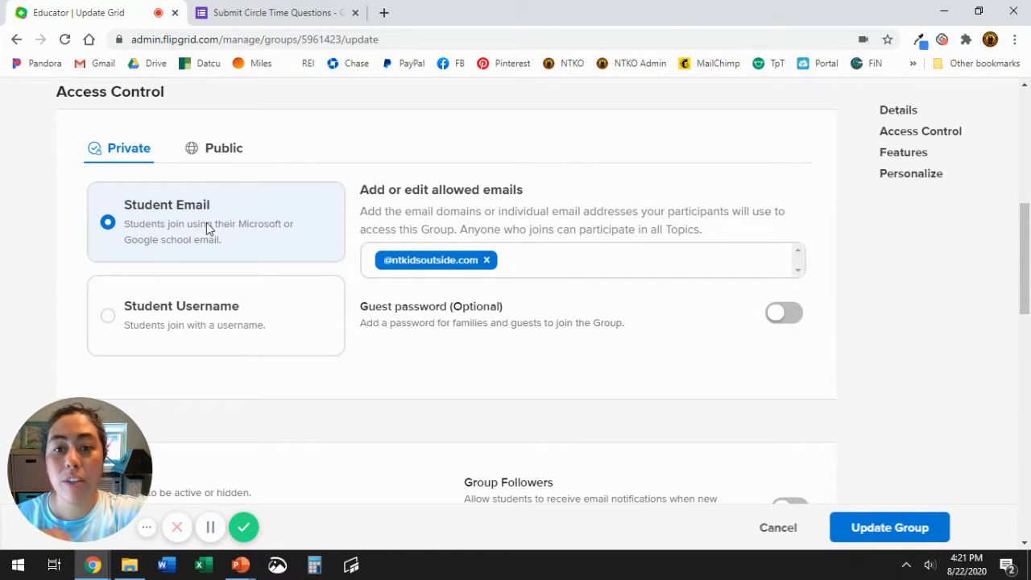
pyautogui.click(213, 316)
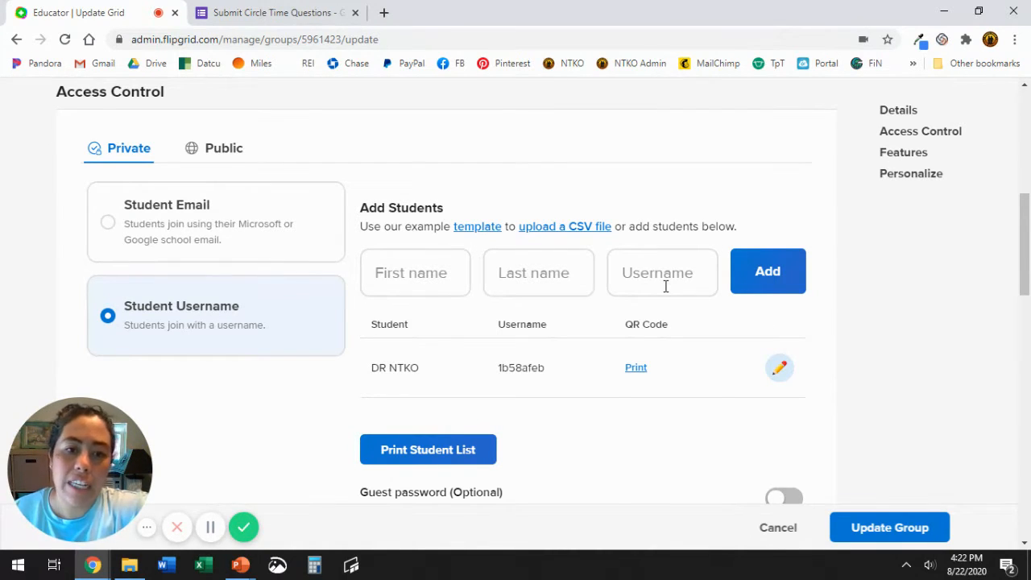
pyautogui.click(220, 225)
# - Review the group's status, follower and cover image settings, and save the group with Update Group
pyautogui.scroll(-10, 274, 266)
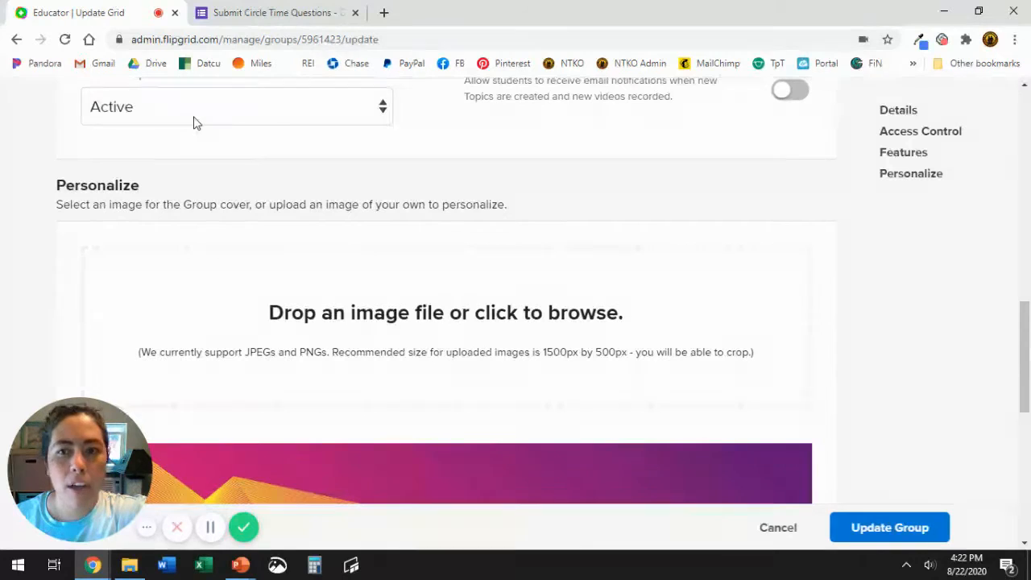
pyautogui.scroll(1, 306, 155)
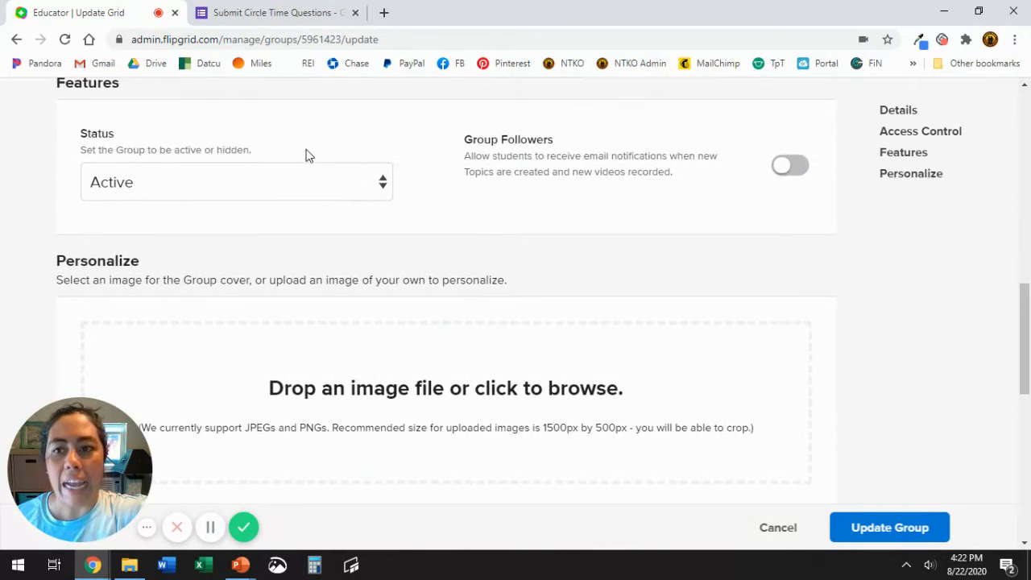
pyautogui.scroll(-3, 518, 249)
pyautogui.scroll(-4, 519, 250)
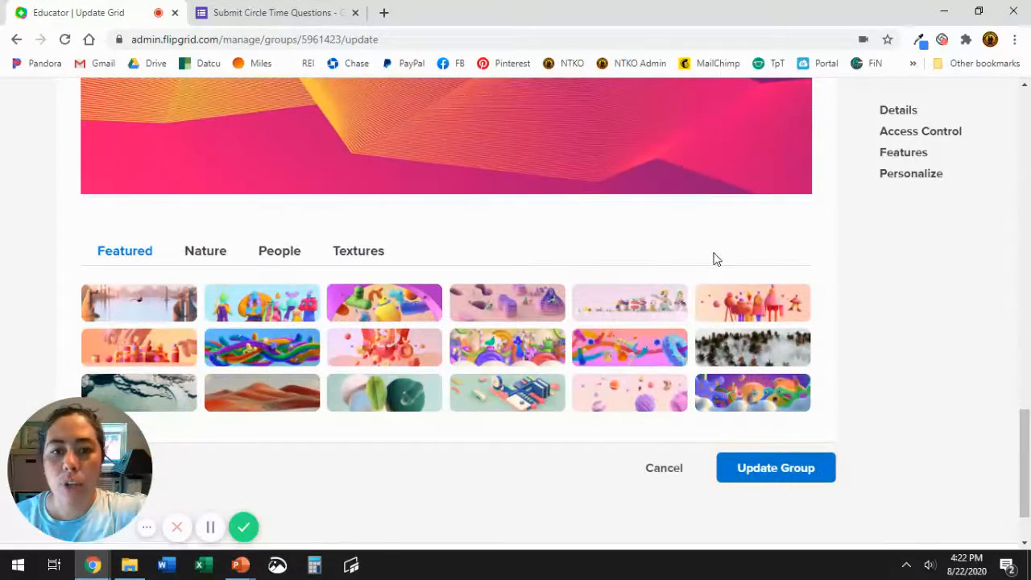
pyautogui.click(777, 469)
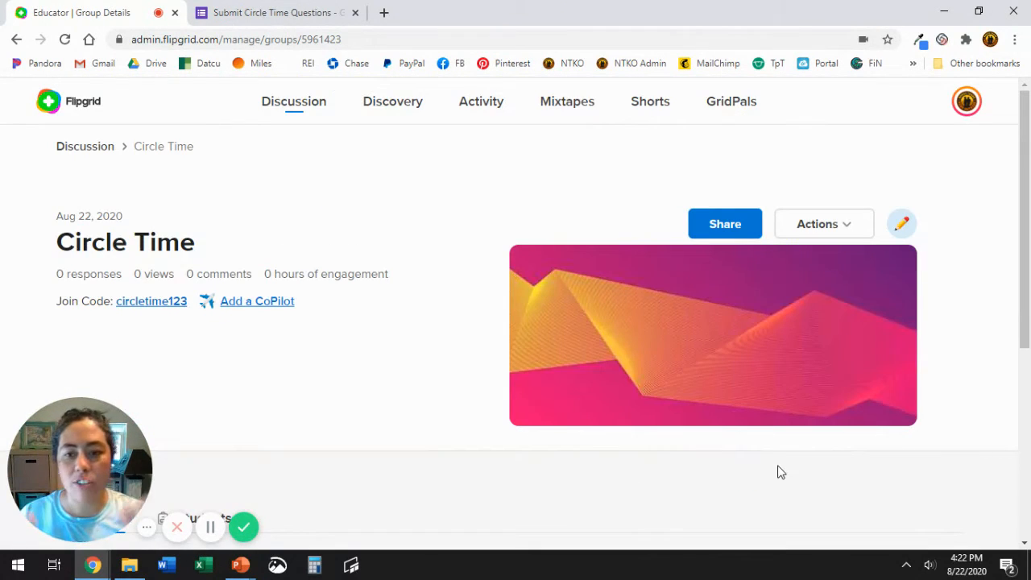
# - Open the Mon Aug 24 topic of the Circle Time group for editing
pyautogui.scroll(-1, 481, 395)
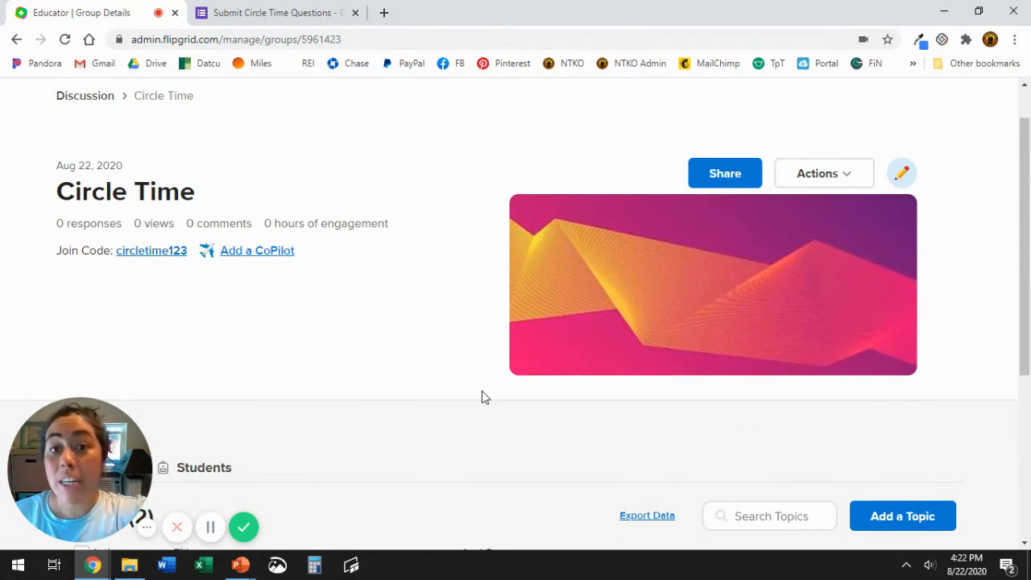
pyautogui.scroll(-1, 482, 395)
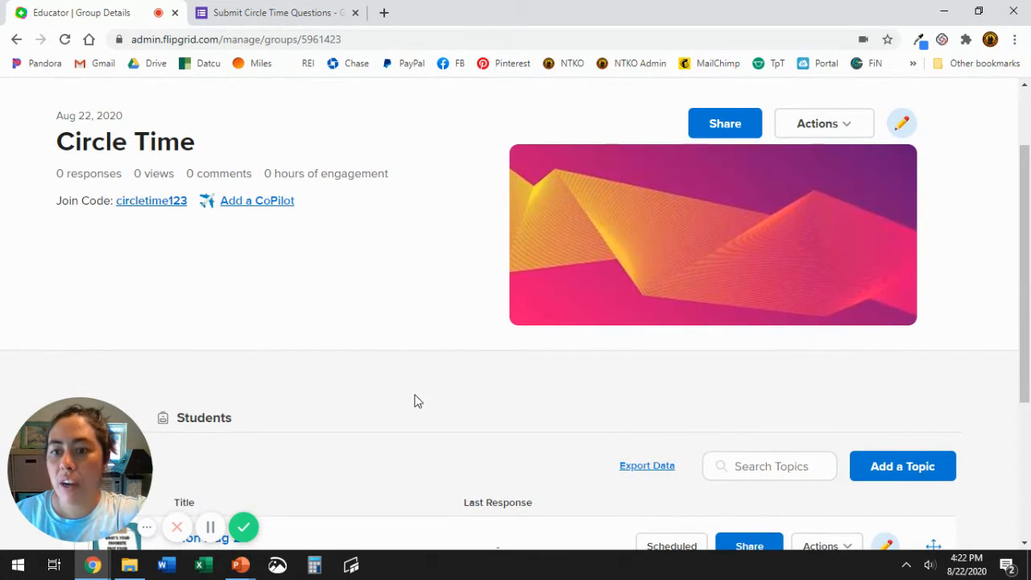
pyautogui.scroll(-2, 393, 401)
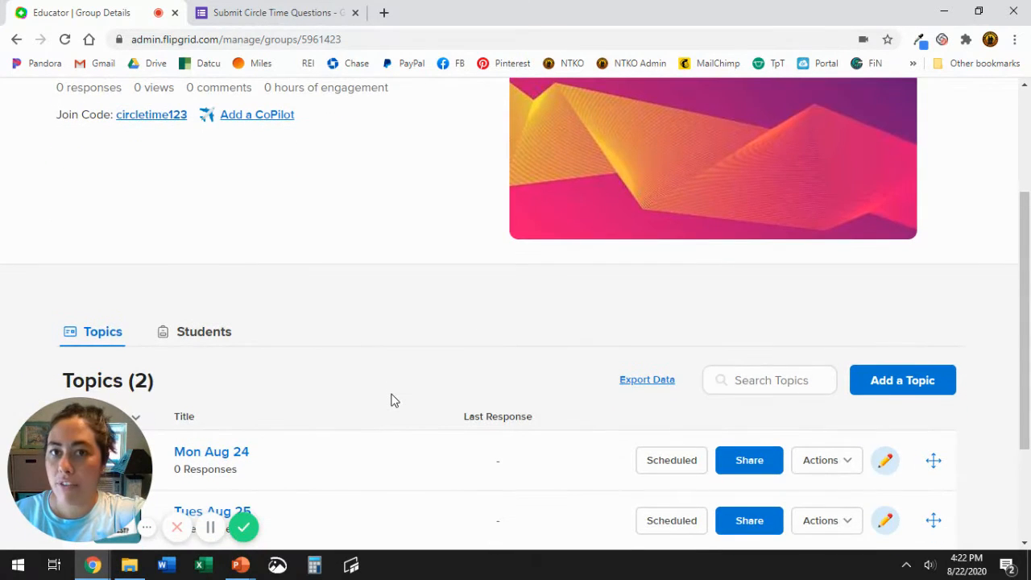
pyautogui.scroll(-3, 393, 400)
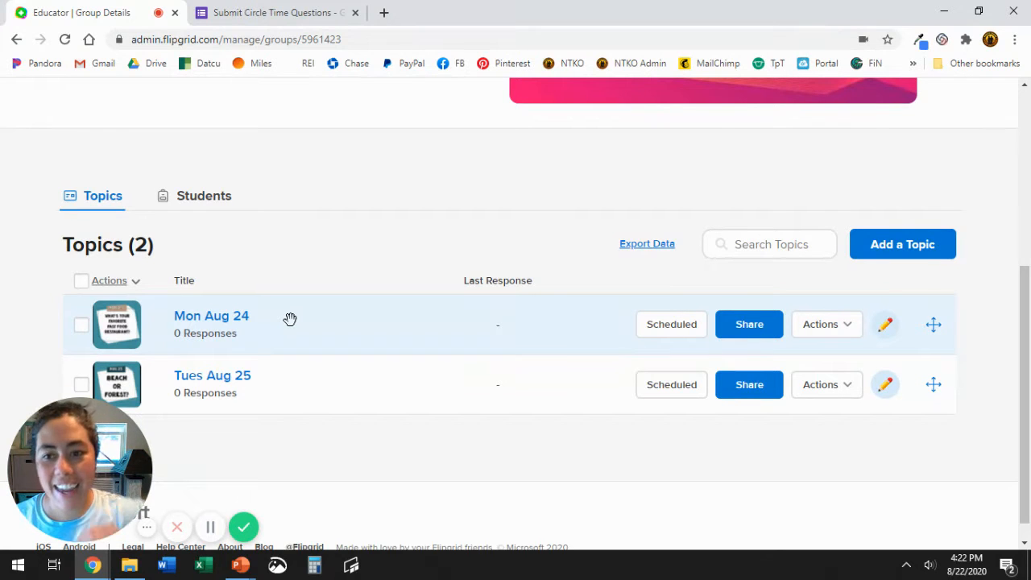
pyautogui.click(883, 324)
# - Examine the topic's title, prompt text, recording time, video moderation, media and attachment settings
pyautogui.scroll(-3, 465, 283)
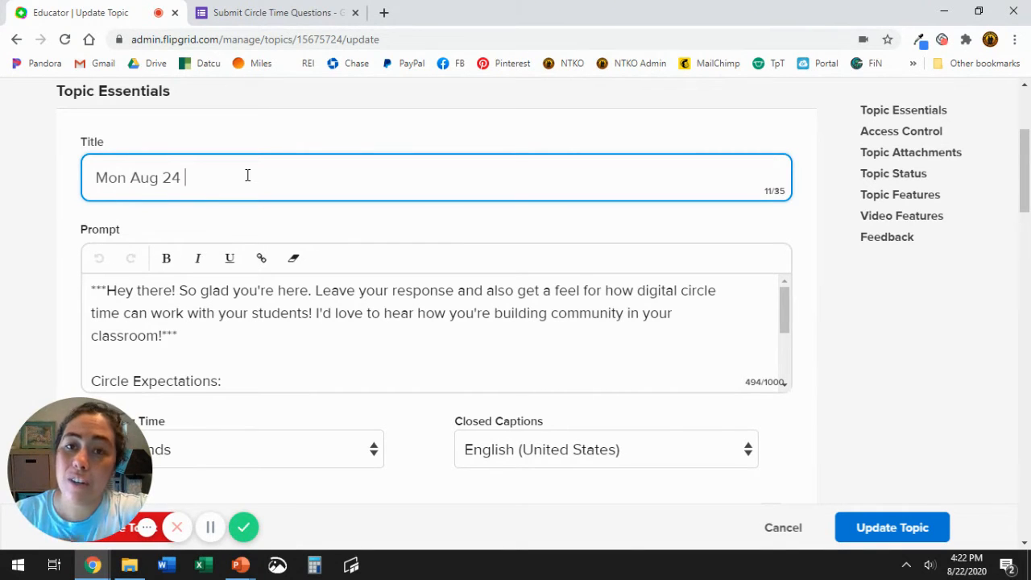
pyautogui.click(288, 288)
pyautogui.scroll(-1, 288, 288)
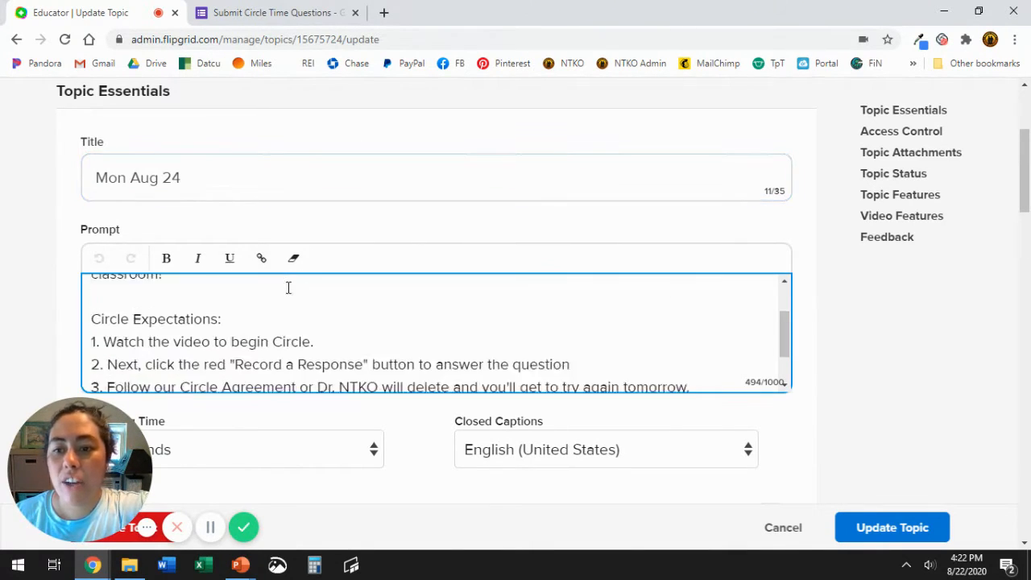
pyautogui.scroll(-2, 28, 314)
pyautogui.scroll(-1, 28, 314)
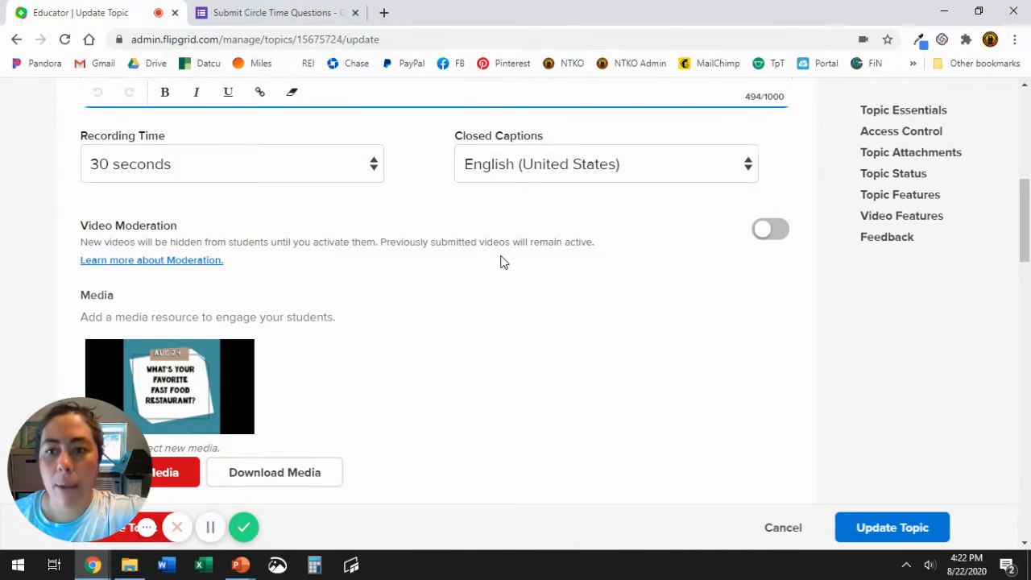
pyautogui.scroll(-1, 501, 260)
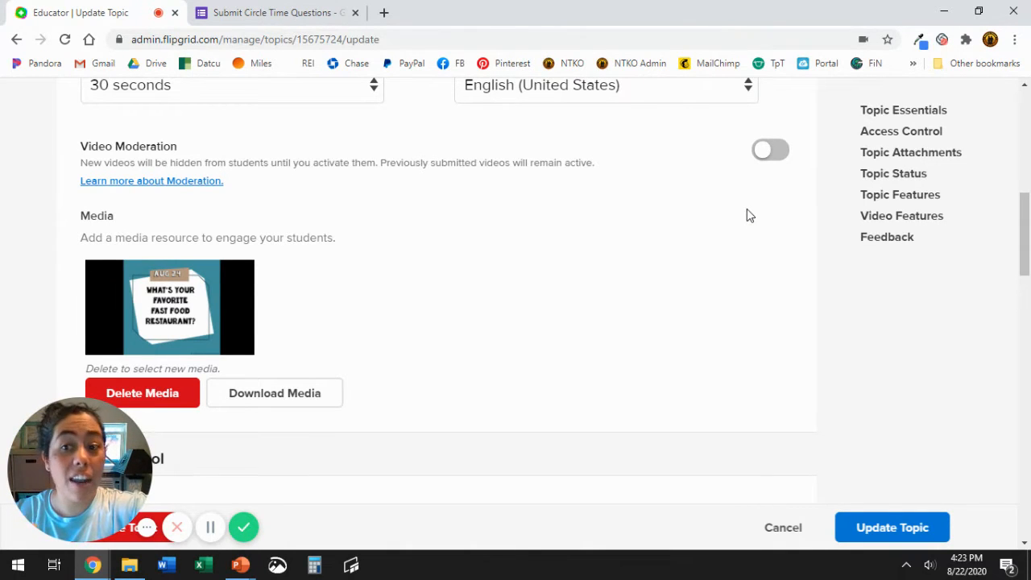
pyautogui.scroll(-1, 745, 208)
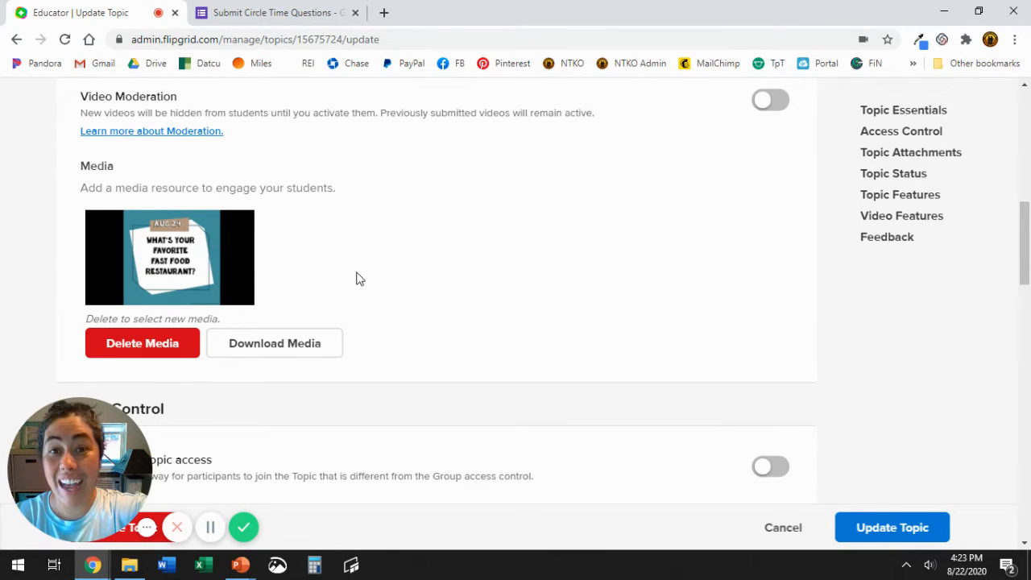
pyautogui.scroll(-5, 359, 278)
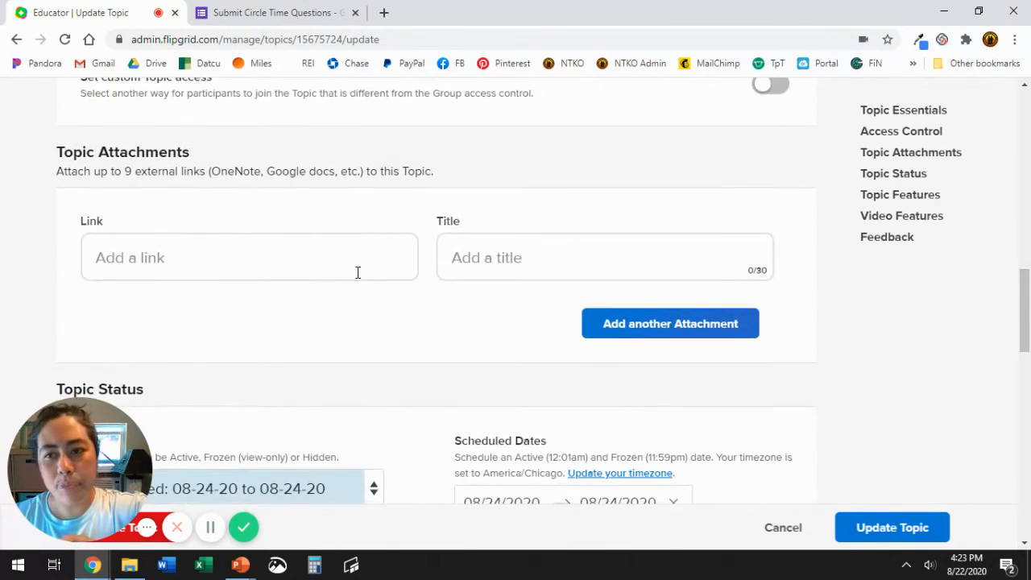
# - View the available topic status options and choose 08/24/2020 as the topic's scheduled start date
pyautogui.scroll(-4, 358, 272)
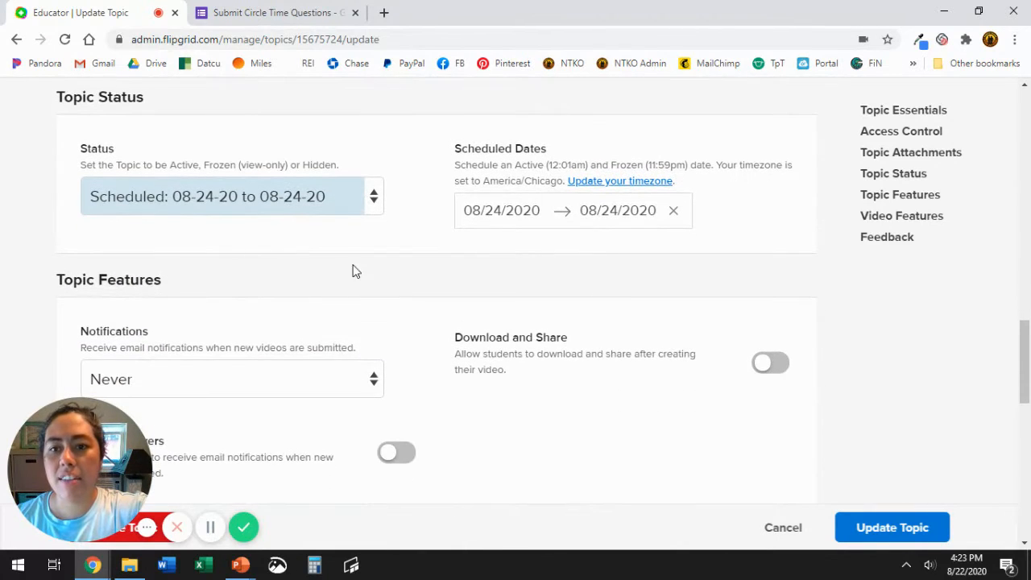
pyautogui.click(294, 208)
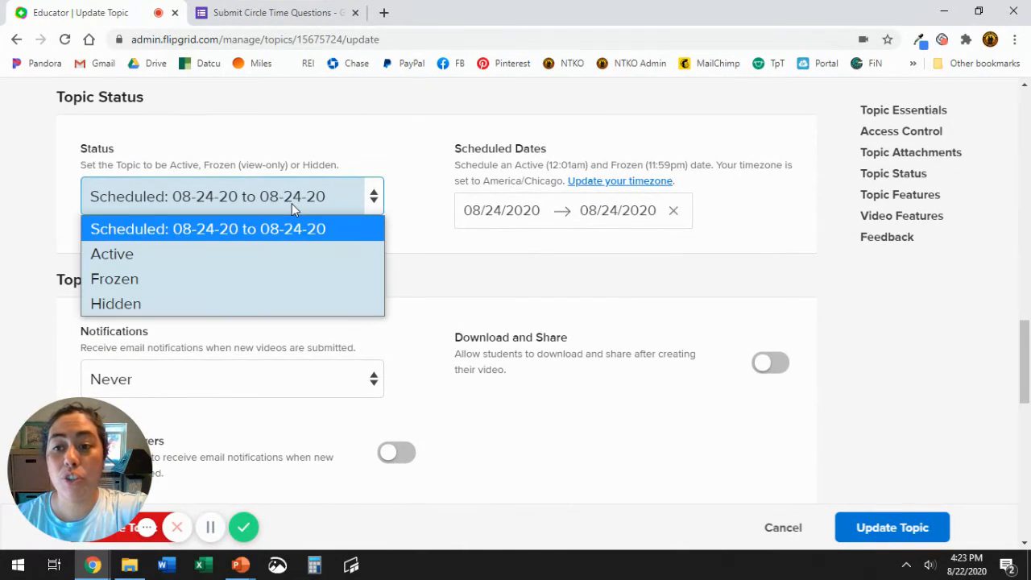
pyautogui.click(292, 203)
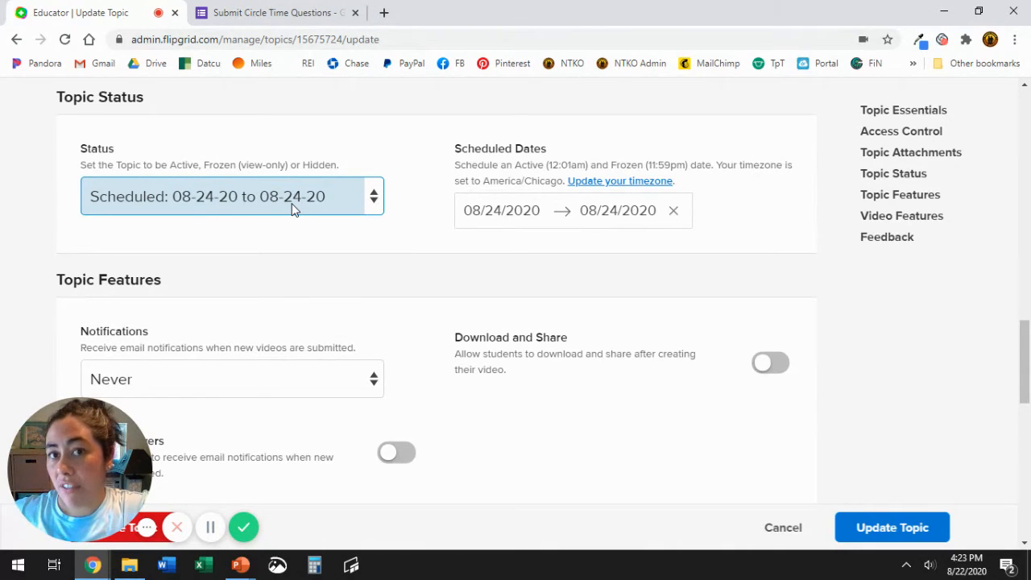
pyautogui.click(492, 214)
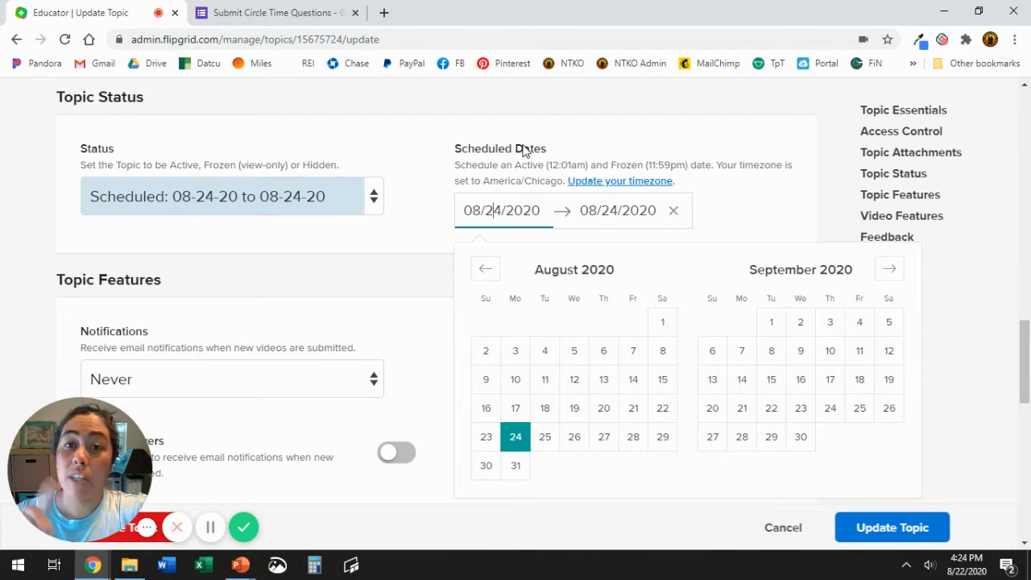
pyautogui.click(519, 436)
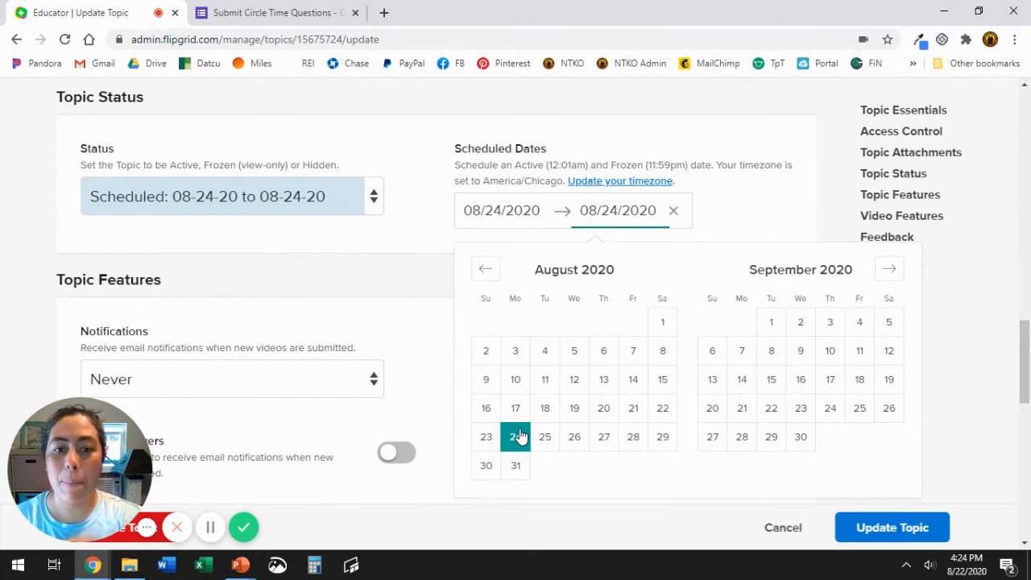
pyautogui.click(425, 234)
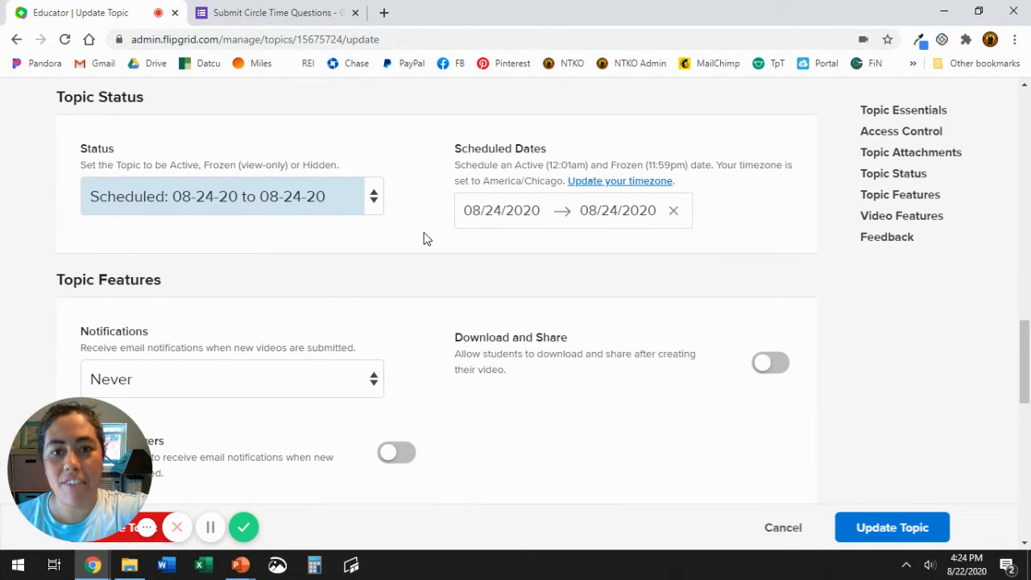
# - Examine the topic's notification and sharing features, video feature switches and feedback options
pyautogui.scroll(-1, 435, 259)
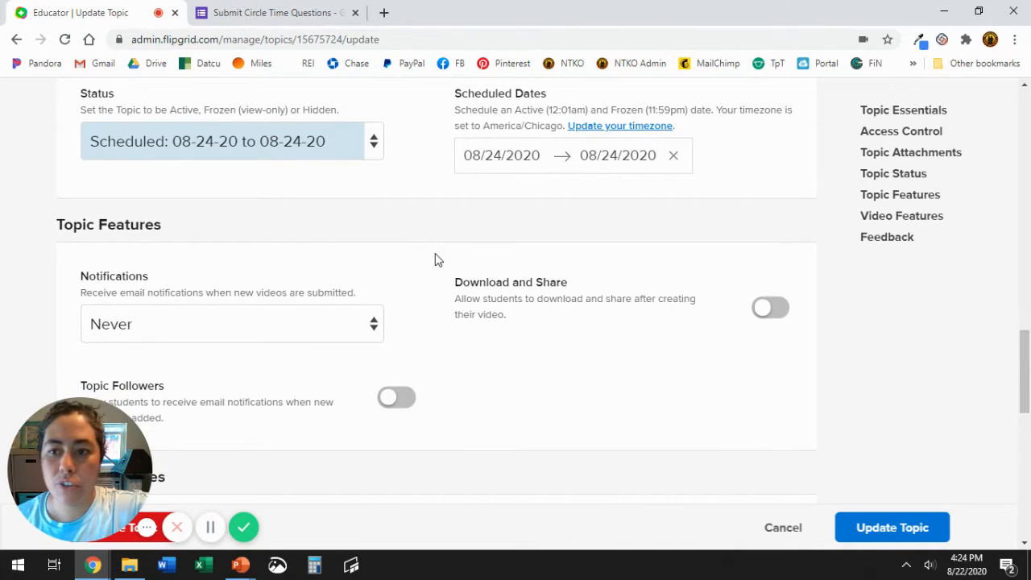
pyautogui.scroll(-1, 435, 259)
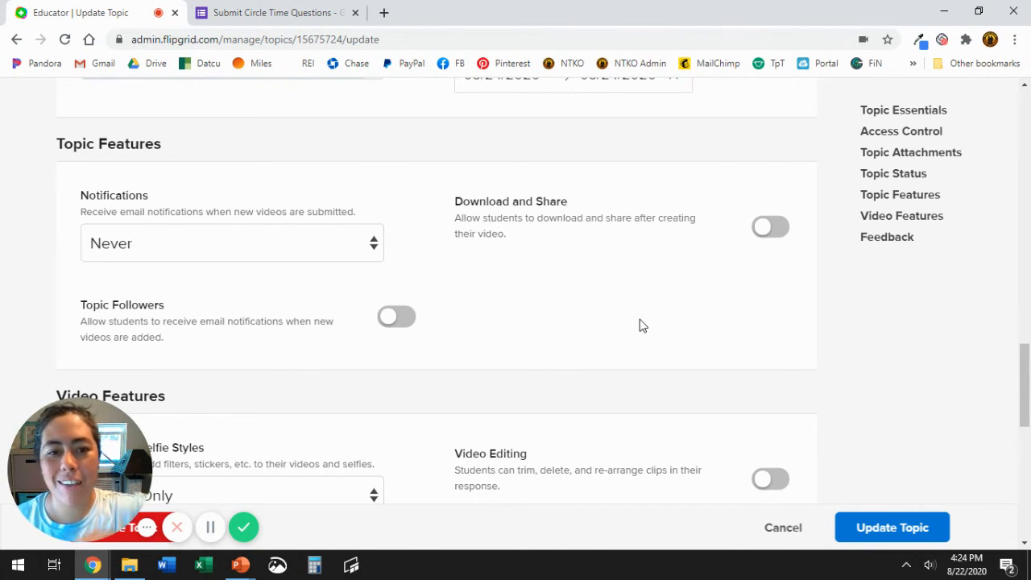
pyautogui.scroll(-3, 642, 324)
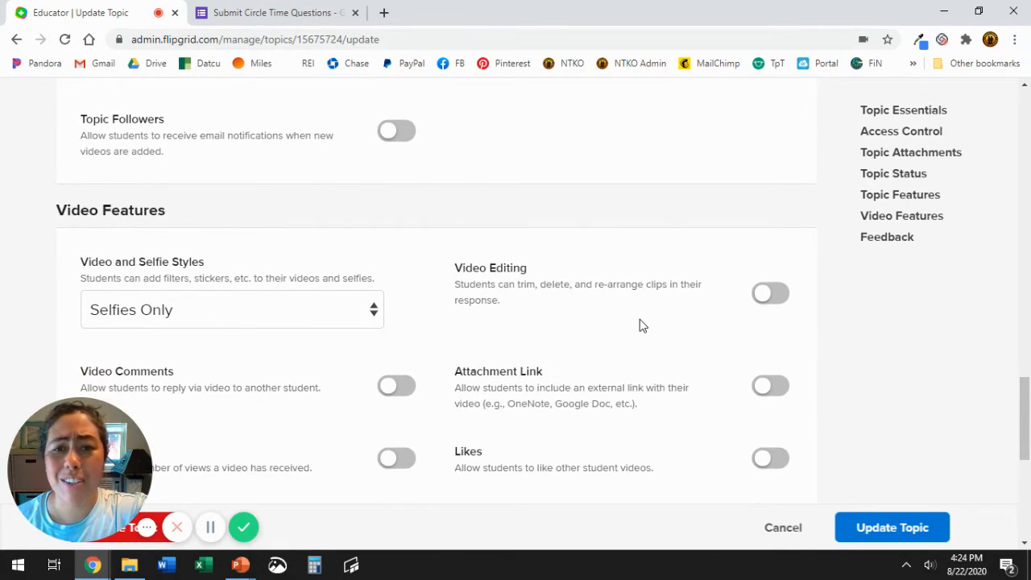
pyautogui.scroll(1, 641, 326)
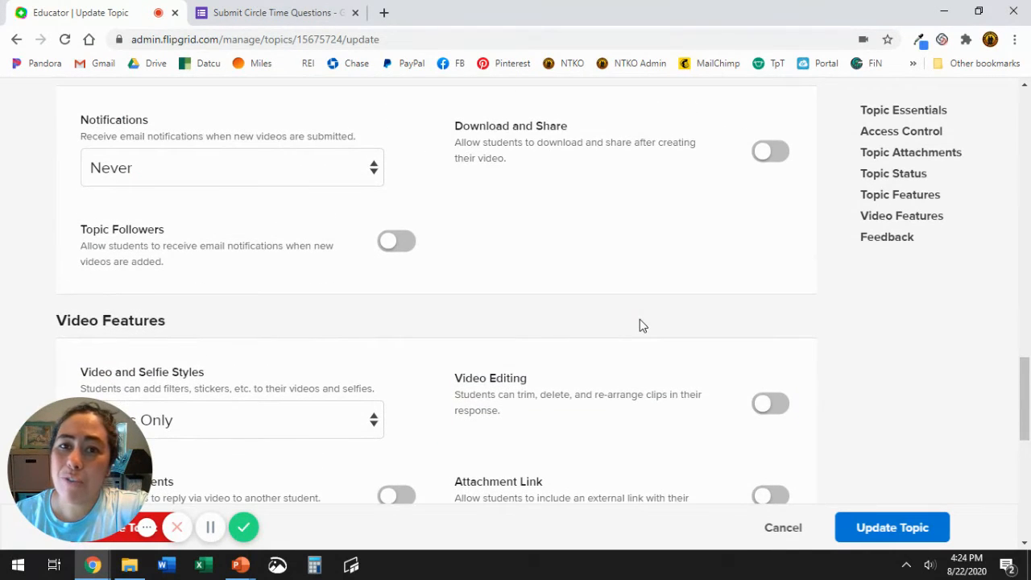
pyautogui.scroll(-3, 642, 324)
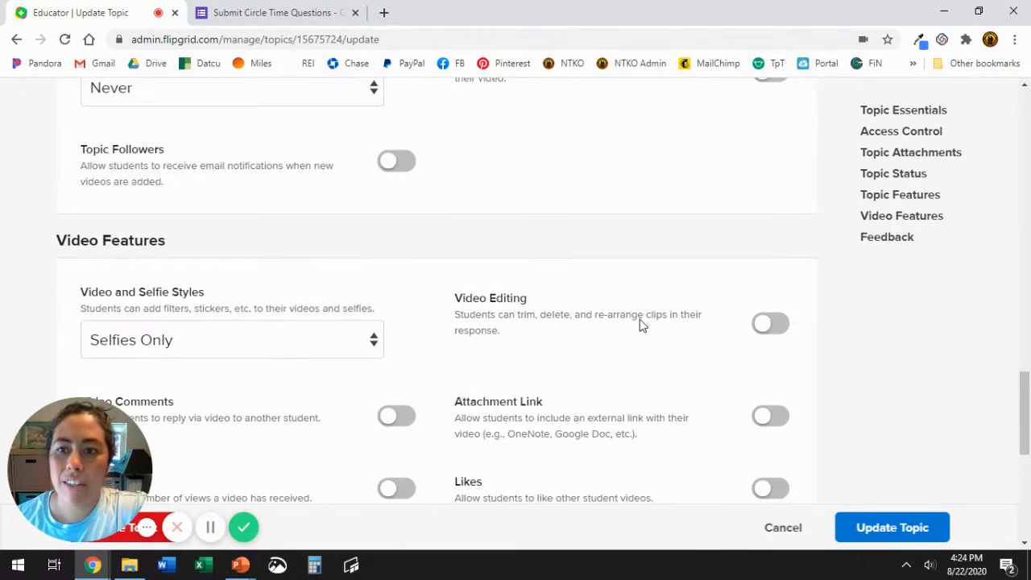
pyautogui.scroll(-2, 497, 306)
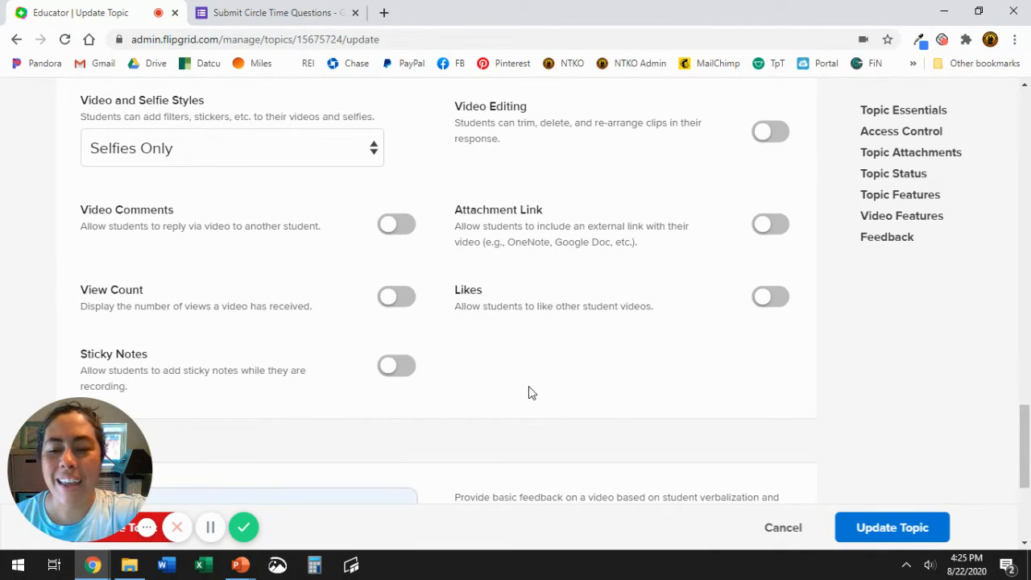
pyautogui.scroll(-1, 531, 392)
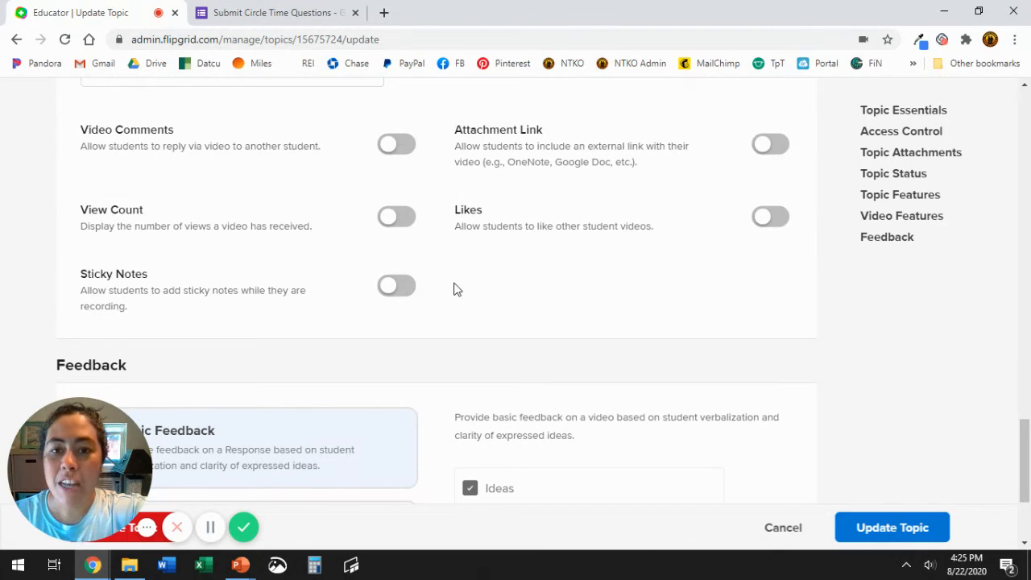
pyautogui.scroll(-3, 455, 288)
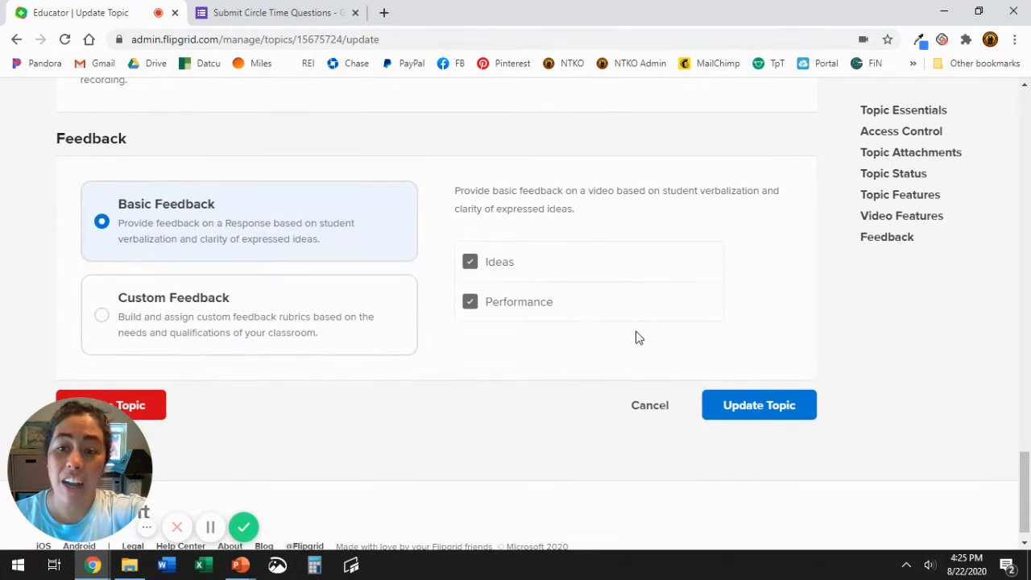
# - Save the Mon Aug 24 topic and return to the topic list of the Circle Time group
pyautogui.click(759, 413)
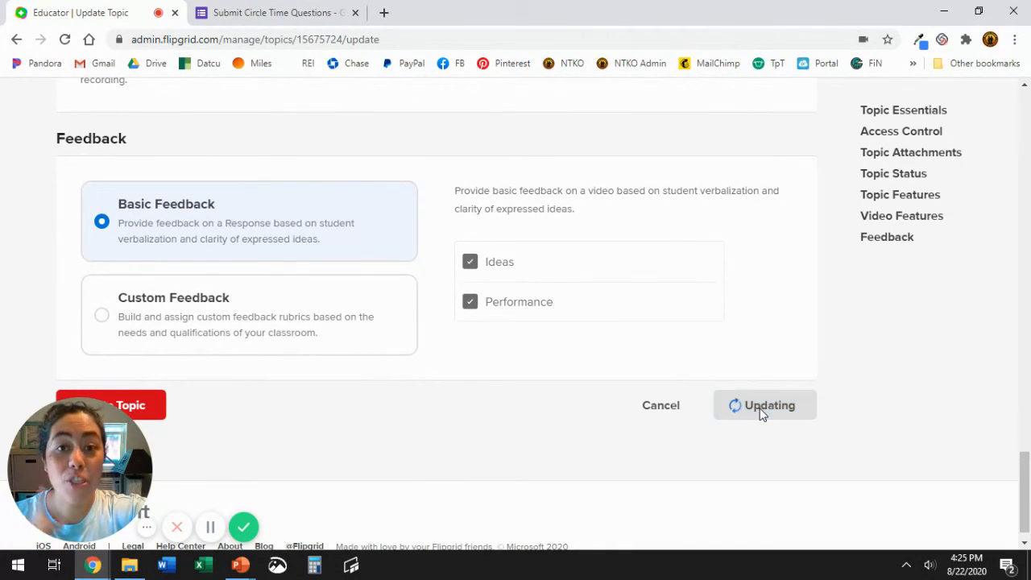
pyautogui.scroll(-2, 564, 400)
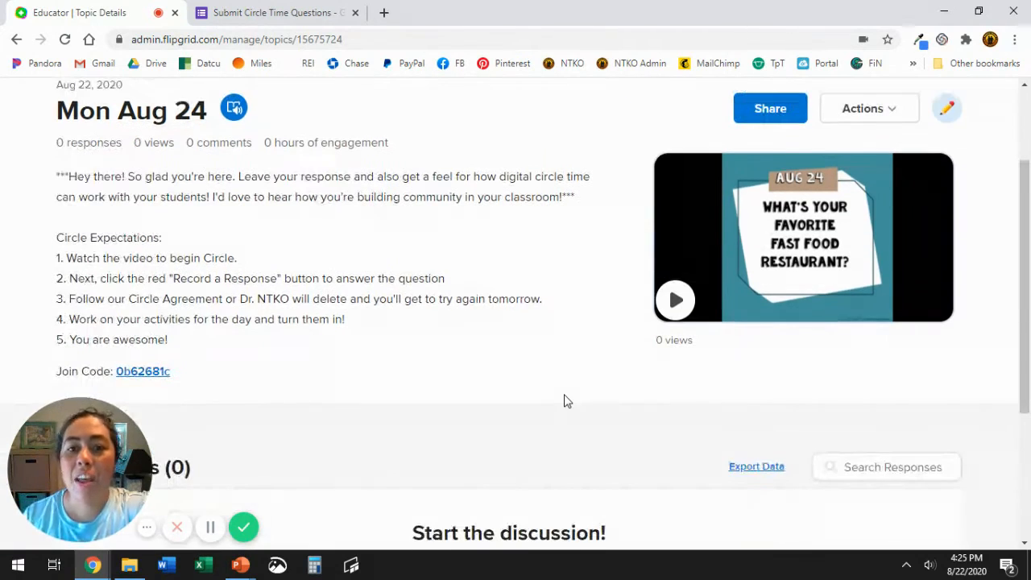
pyautogui.scroll(2, 564, 401)
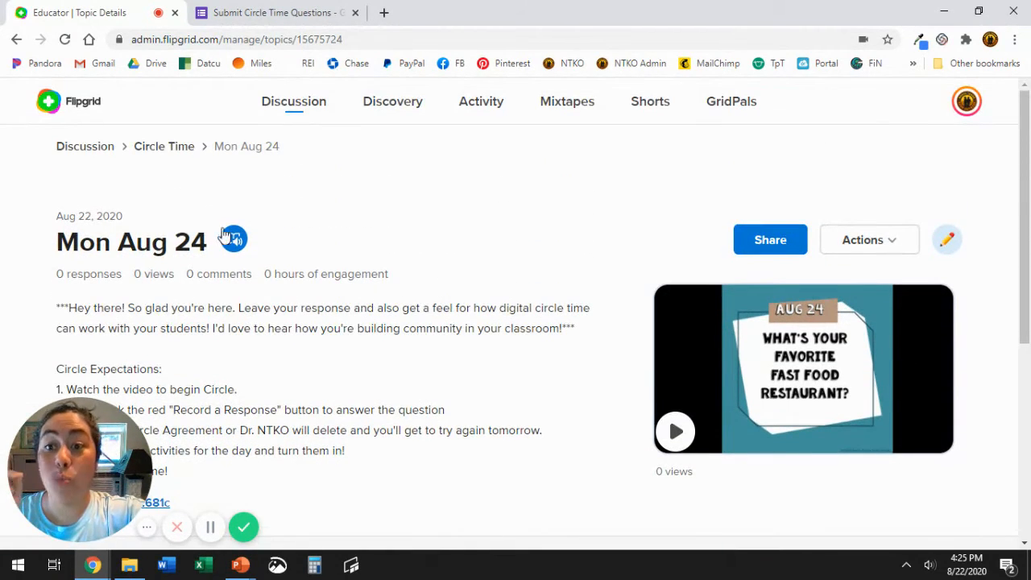
pyautogui.click(166, 153)
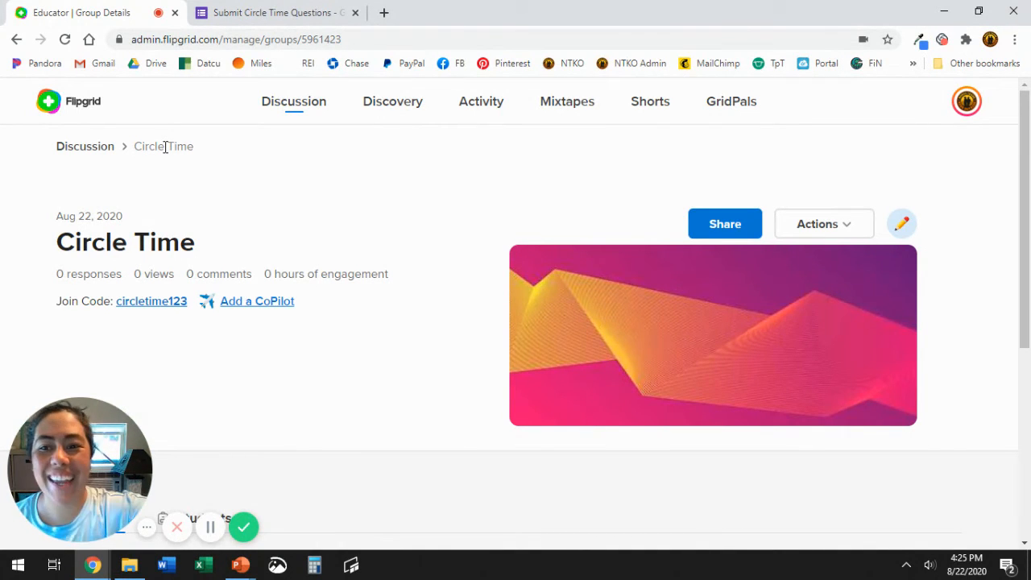
pyautogui.scroll(-3, 226, 188)
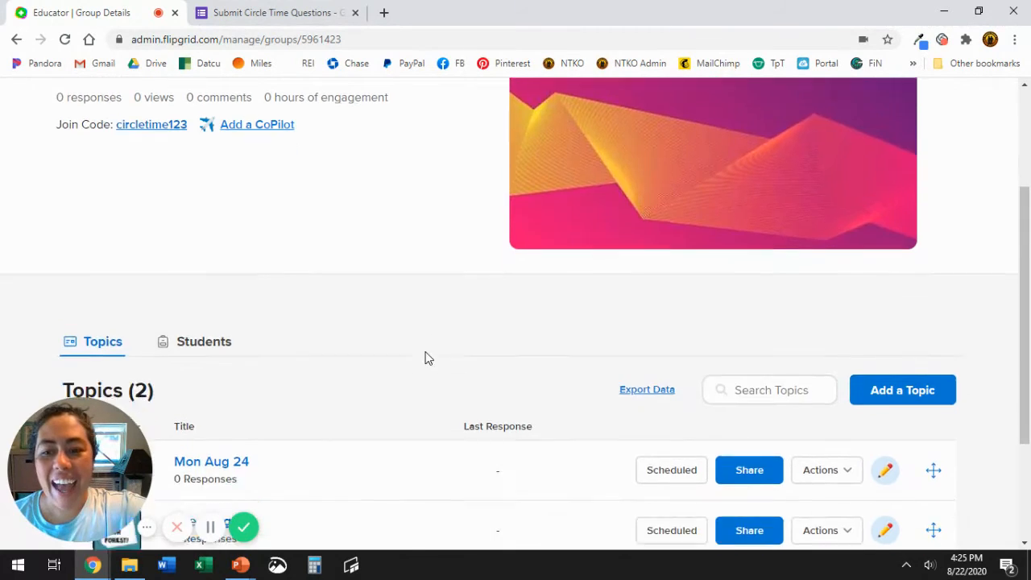
pyautogui.scroll(-3, 426, 358)
# - Open the Tues Aug 25 topic of the Circle Time group for editing
pyautogui.click(829, 367)
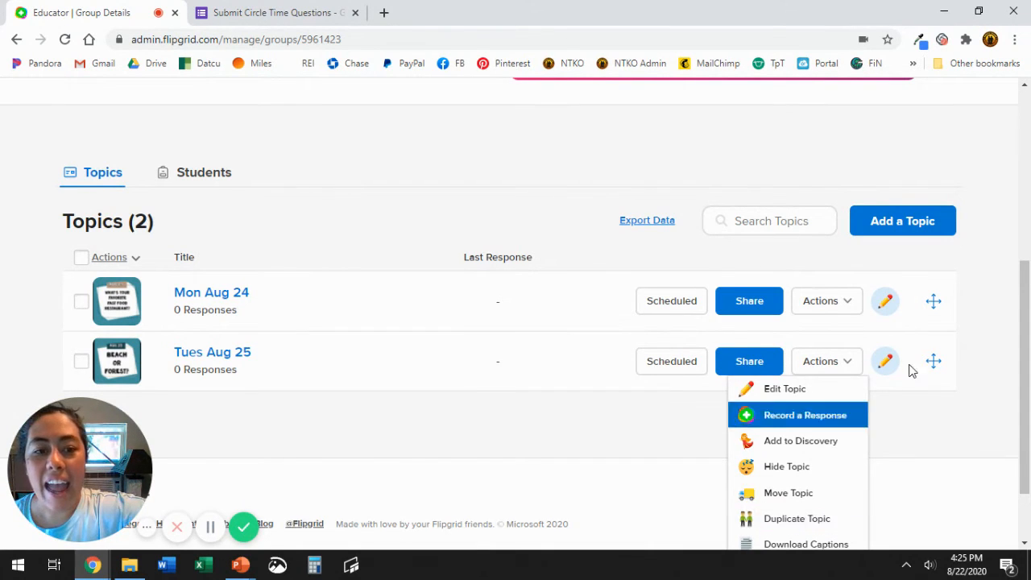
pyautogui.scroll(-2, 894, 364)
pyautogui.click(886, 276)
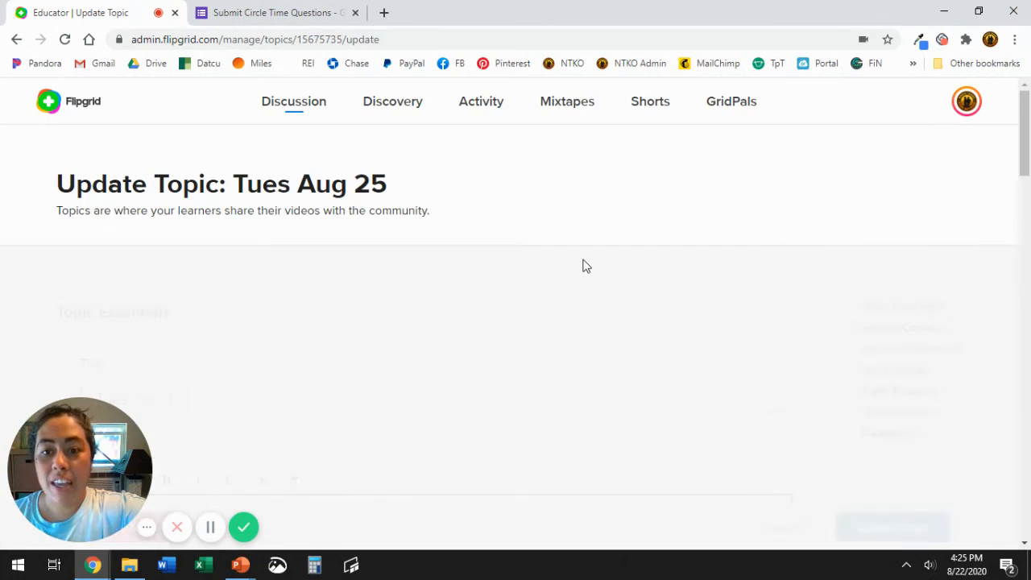
# - Review the Tues Aug 25 topic's media and scheduled dates, and save the topic
pyautogui.scroll(-8, 235, 415)
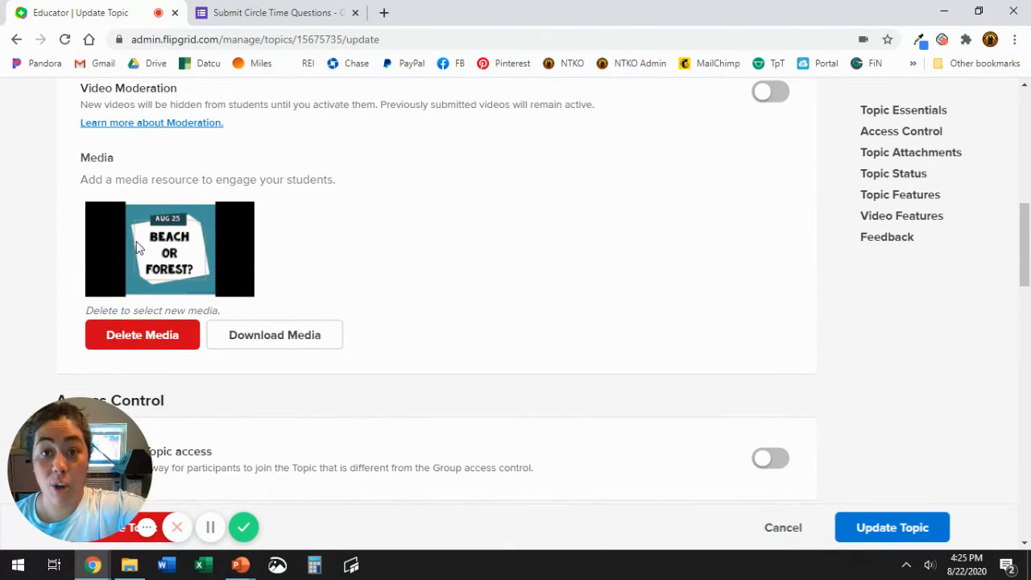
pyautogui.scroll(-5, 506, 299)
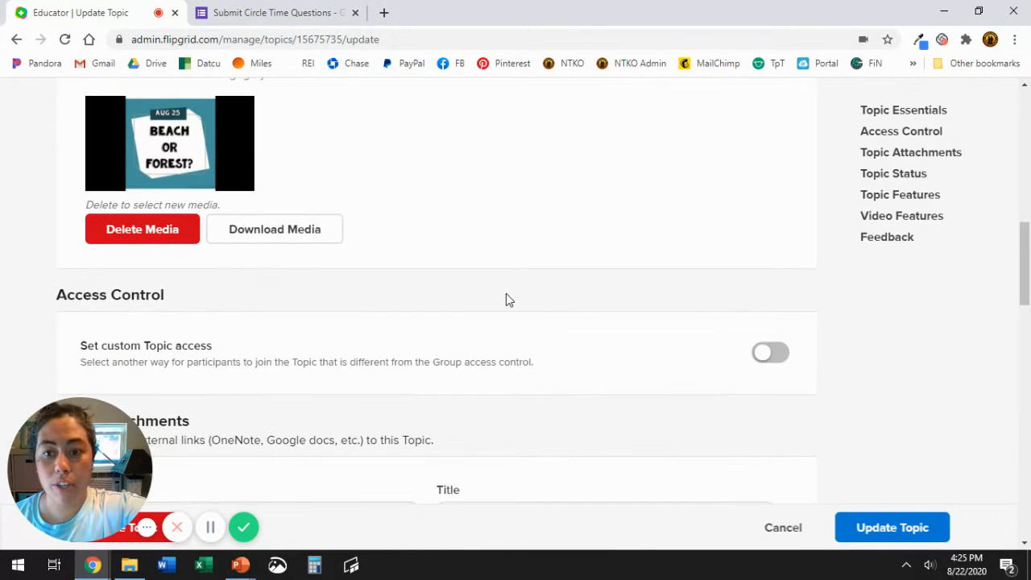
pyautogui.scroll(-3, 506, 299)
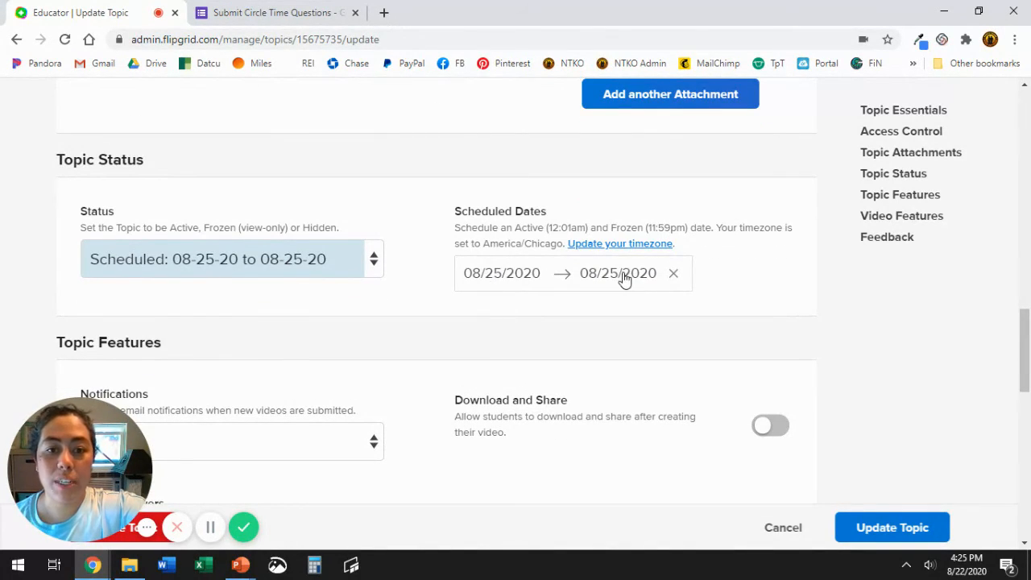
pyautogui.click(906, 537)
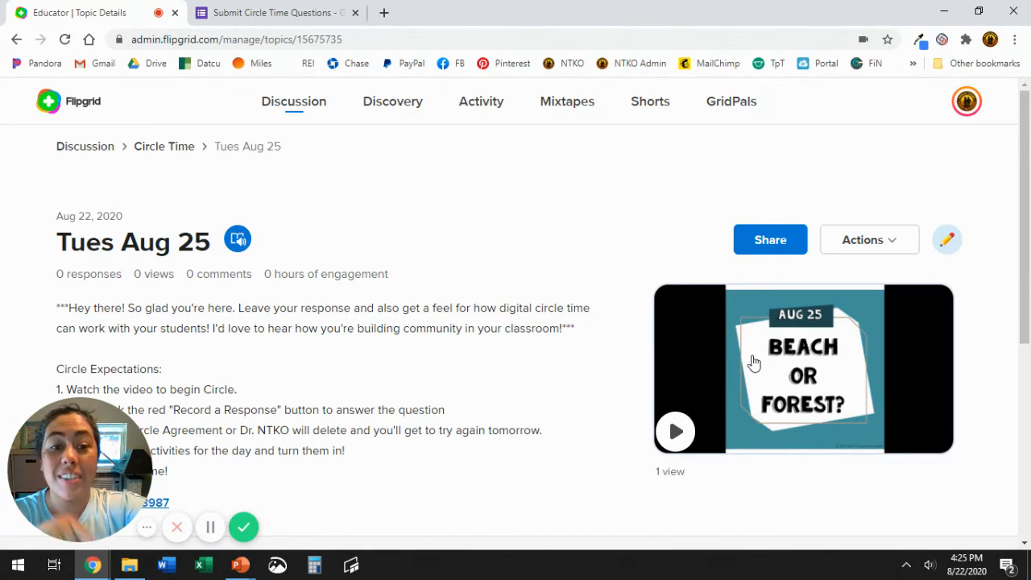
# - Switch to File Explorer and view the 1_Need To Upload folder and its parent folder NTKO_FlipGrid_Circle
pyautogui.click(129, 564)
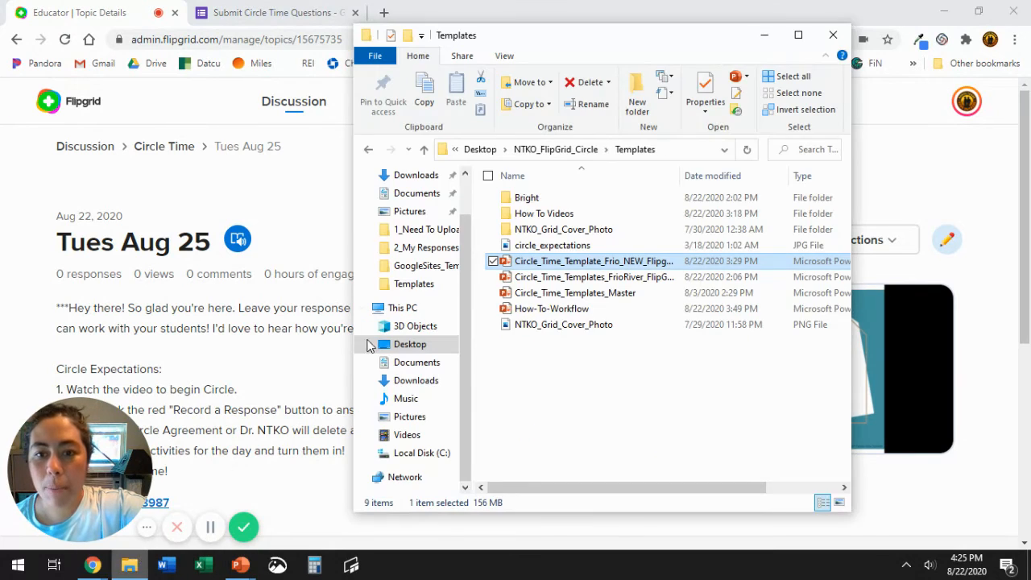
pyautogui.click(418, 231)
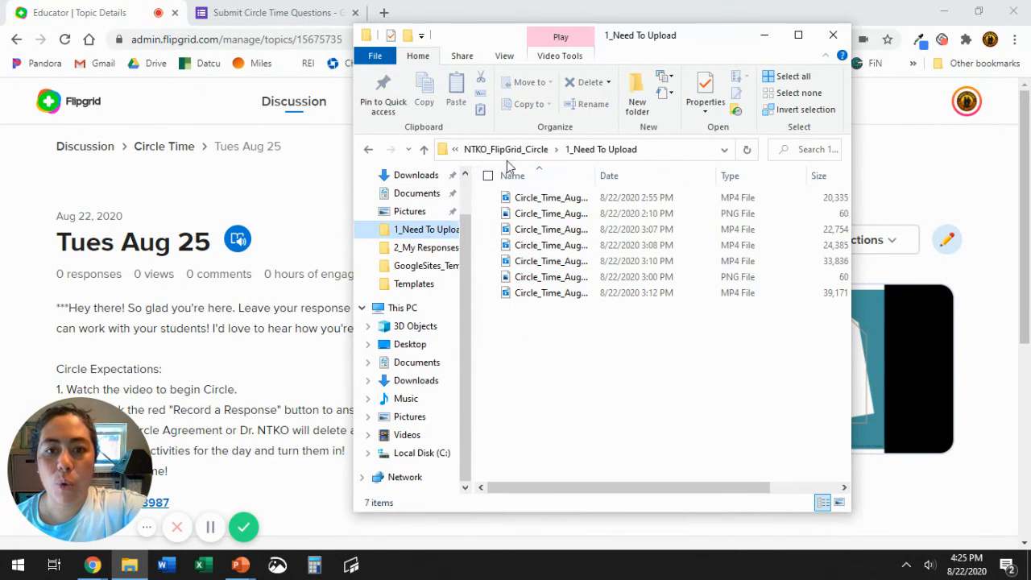
pyautogui.click(503, 150)
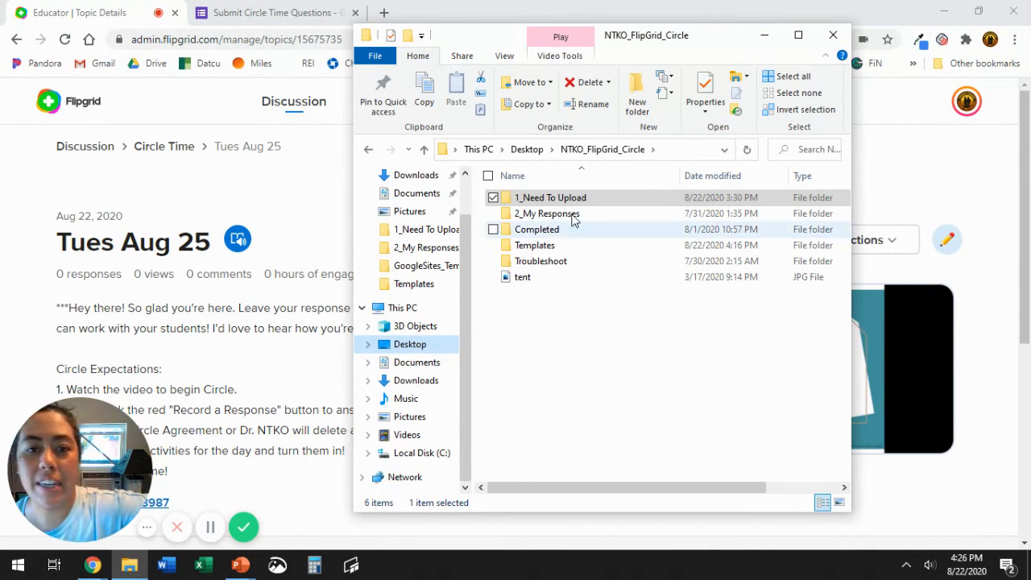
# - Point out the 2_My Responses and Completed folders, and view the contents of the Templates folder
pyautogui.click(551, 216)
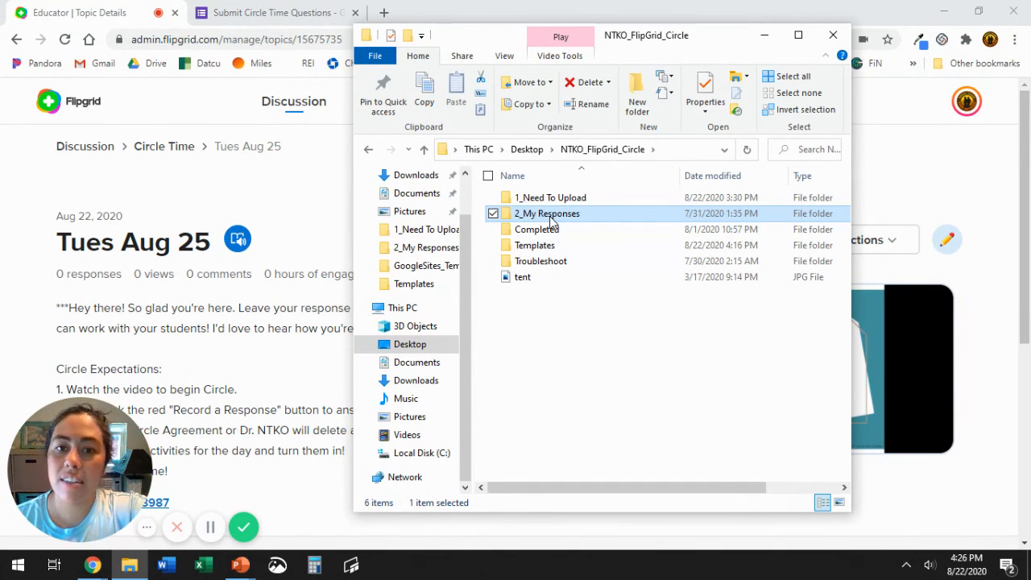
pyautogui.click(550, 230)
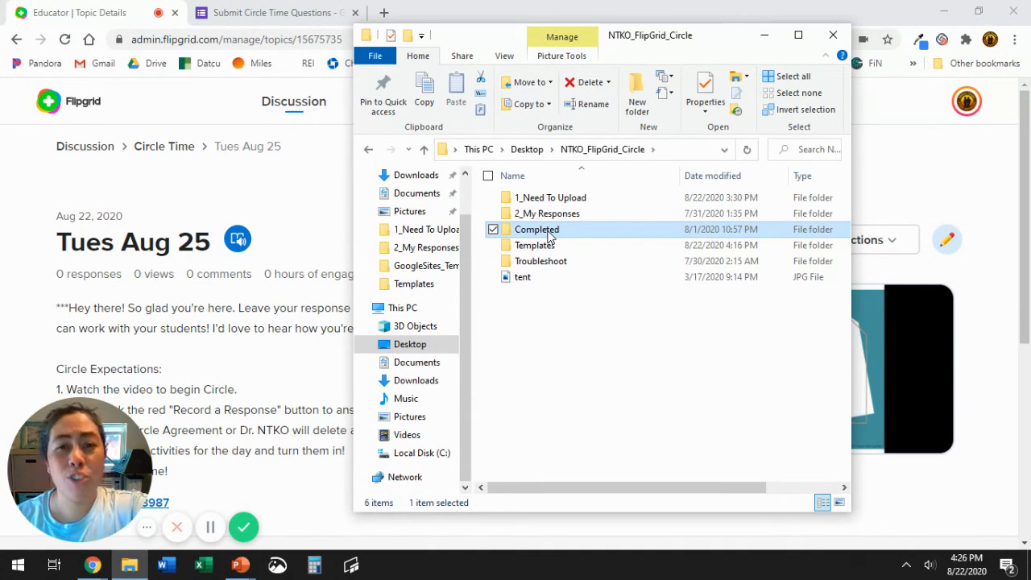
pyautogui.click(547, 247)
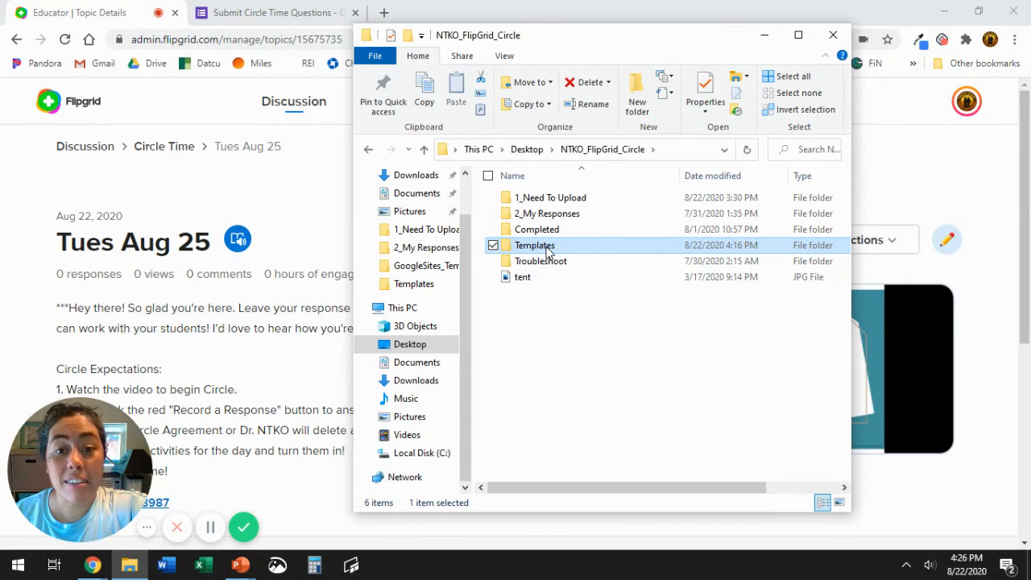
pyautogui.doubleClick(547, 247)
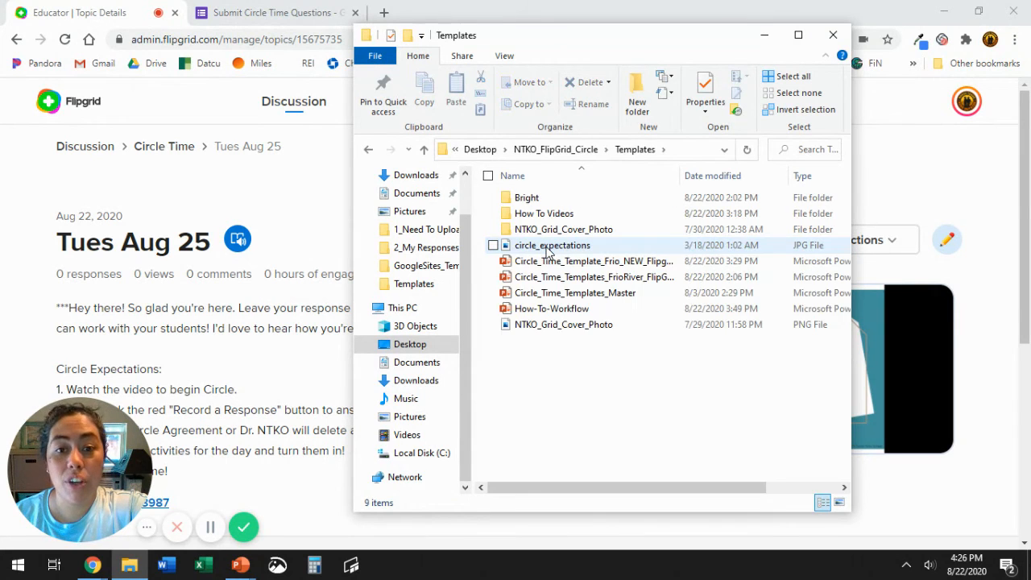
pyautogui.click(542, 153)
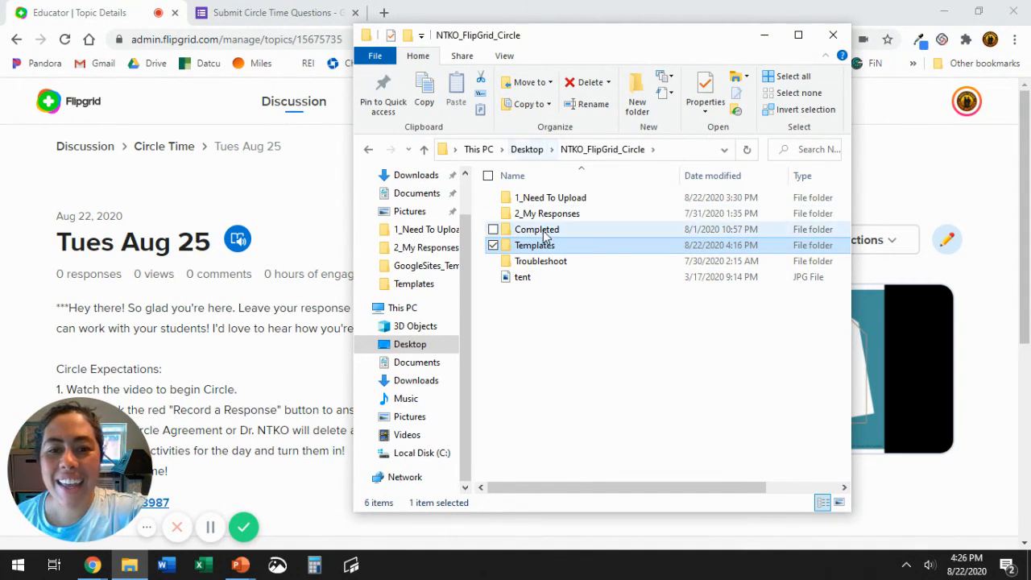
# - View the contents of the Troubleshoot folder and select the tent image in the NTKO_FlipGrid_Circle folder
pyautogui.doubleClick(548, 261)
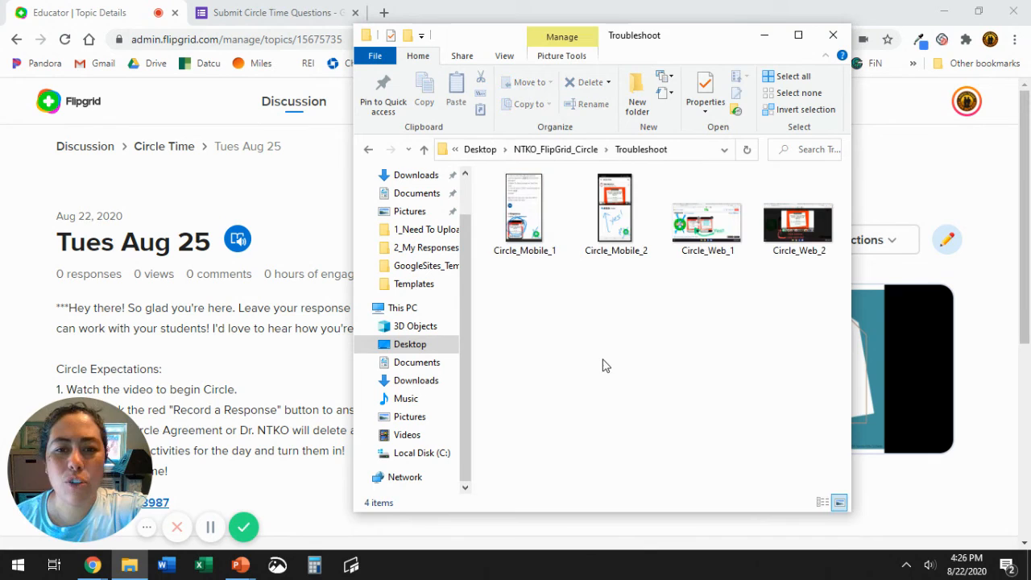
pyautogui.click(566, 151)
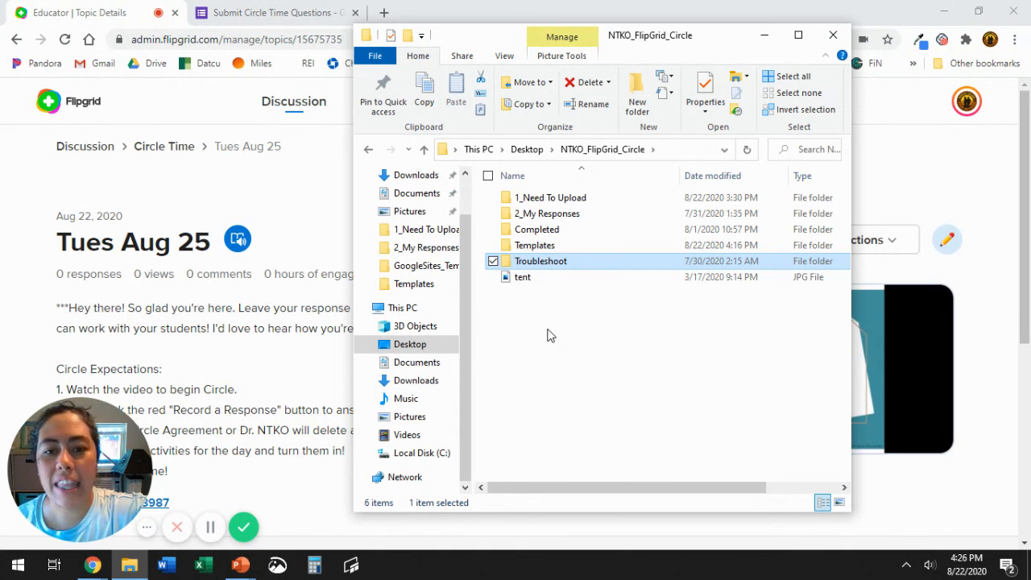
pyautogui.click(528, 280)
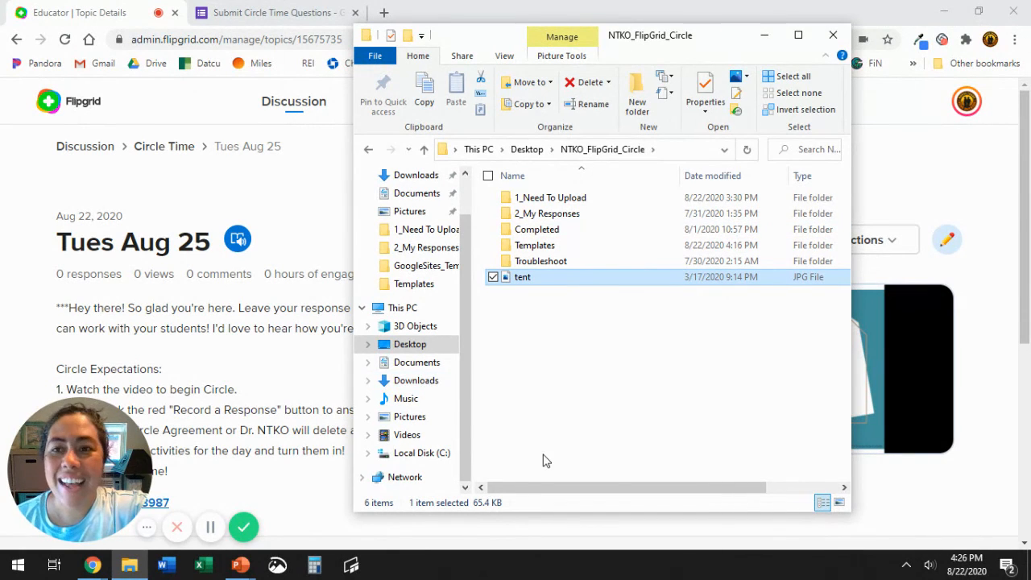
# - Switch to the Submit Circle Time Questions form in Google Forms and examine its contents
pyautogui.click(263, 10)
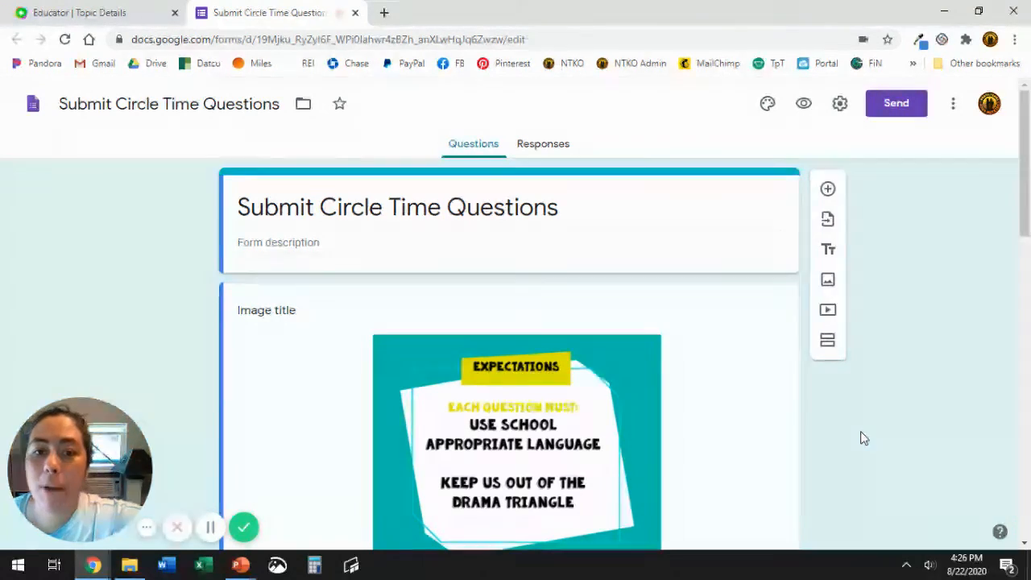
pyautogui.scroll(-2, 876, 387)
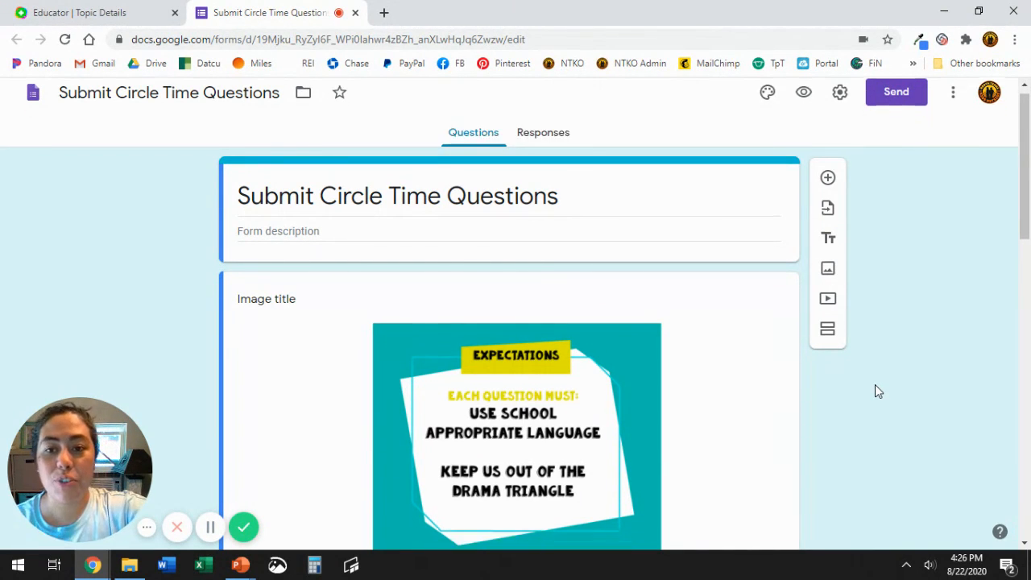